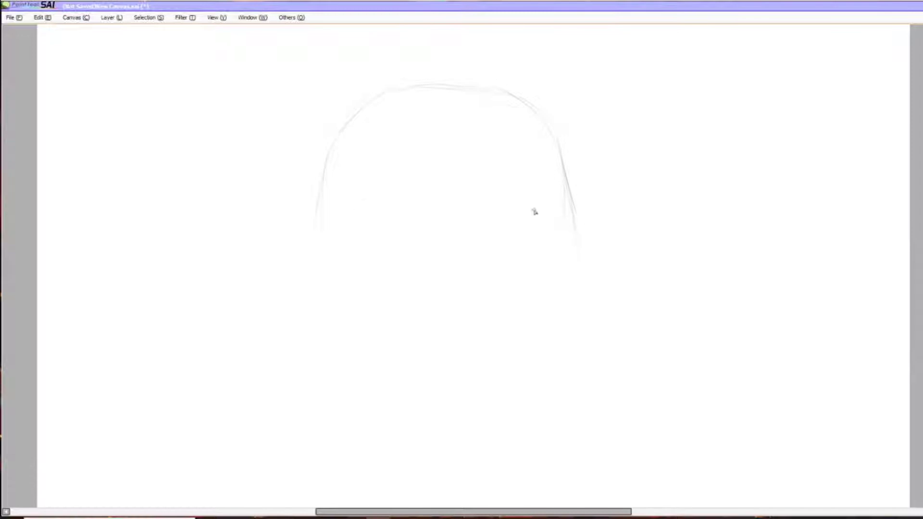
Step: Sketch the lower half of the rounded head, the slanted body sides beneath it and the body's base line
drag(334, 337, 485, 364)
drag(569, 402, 577, 323)
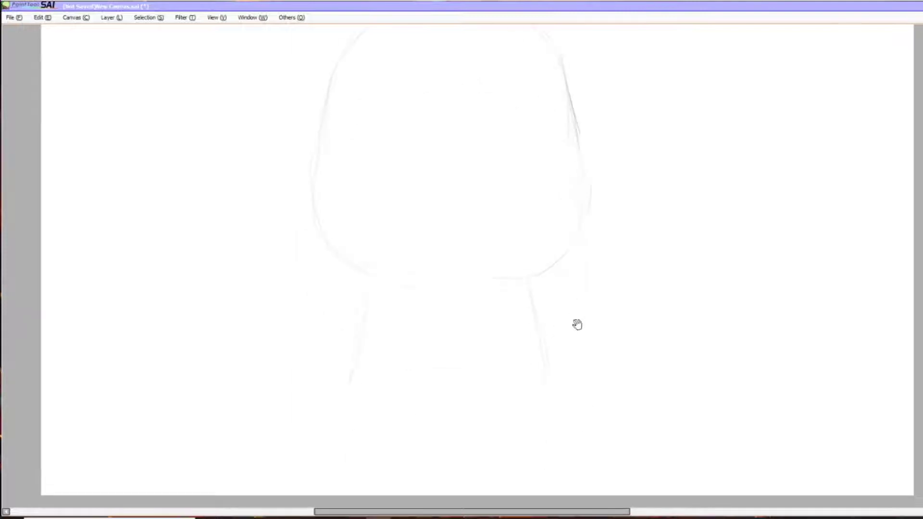
drag(582, 444, 332, 454)
drag(599, 232, 584, 269)
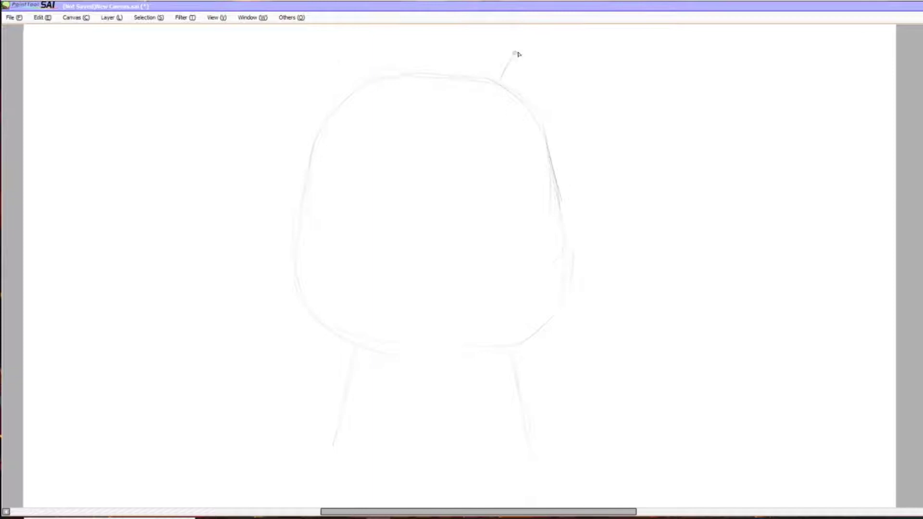
Step: Sketch a rounded ear on each upper side of the head and a pointed horn at its top centre
drag(573, 115, 545, 132)
mouse_move(368, 80)
mouse_down()
mouse_move(347, 62)
mouse_move(311, 138)
mouse_up()
drag(319, 59, 292, 94)
mouse_move(503, 84)
mouse_down()
mouse_move(552, 64)
mouse_move(545, 133)
mouse_up()
scroll(575, 81, up, 3)
mouse_move(408, 168)
mouse_down()
mouse_move(456, 167)
mouse_move(454, 158)
mouse_up()
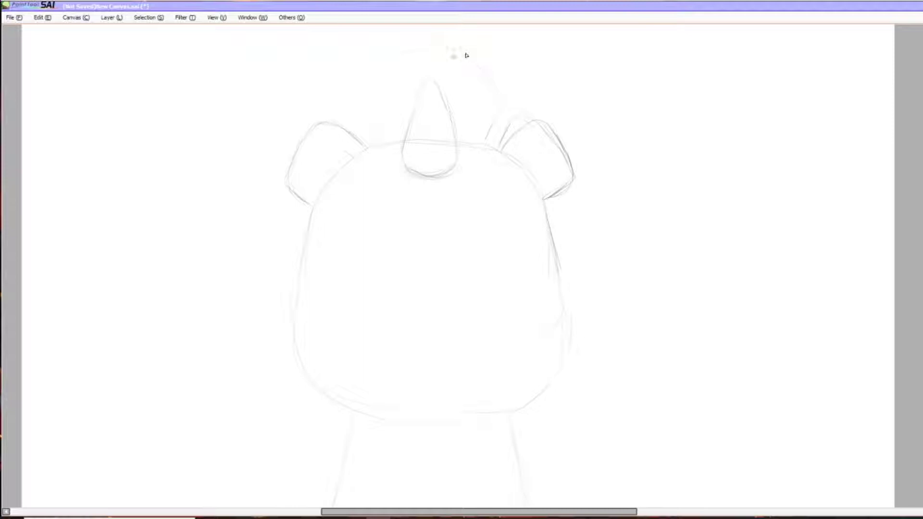
Step: Sketch two large oval eyes, widely spaced across the middle of the head
drag(369, 231, 373, 235)
mouse_move(533, 264)
mouse_down()
mouse_move(472, 264)
mouse_move(531, 240)
mouse_up()
mouse_move(354, 224)
mouse_down()
mouse_move(384, 268)
mouse_move(364, 228)
mouse_move(350, 275)
mouse_up()
drag(476, 260, 514, 287)
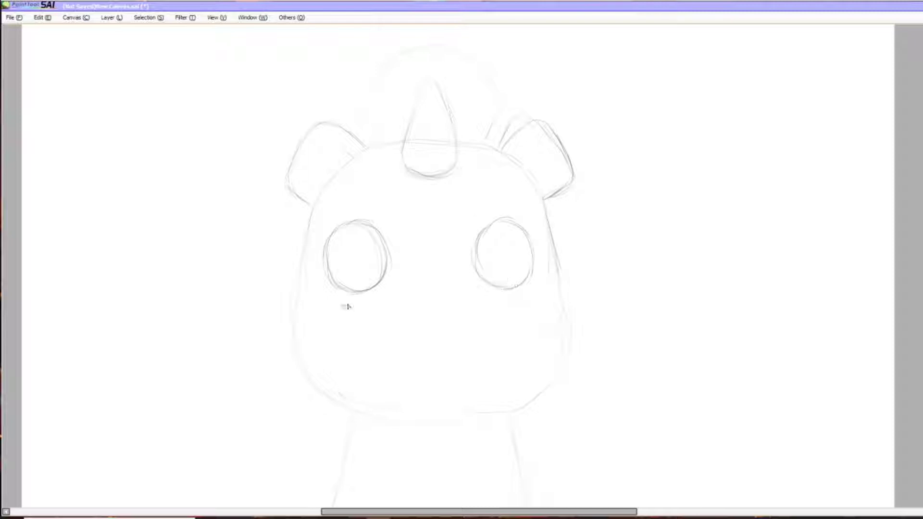
Step: Sketch the wide oval muzzle with square spiral nostrils and a rounded, centrally split tooth shape under the chin
drag(326, 343, 524, 307)
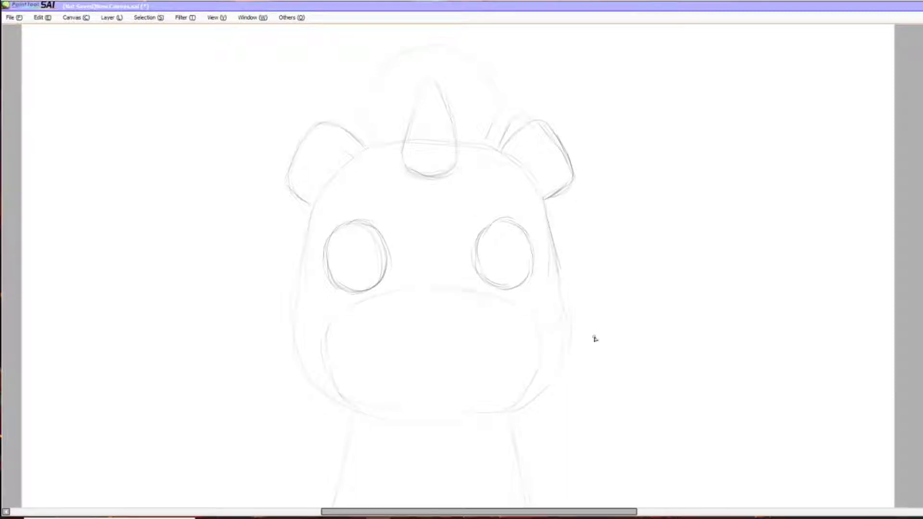
mouse_move(510, 405)
mouse_down()
mouse_move(360, 411)
mouse_move(489, 414)
mouse_move(544, 392)
mouse_up()
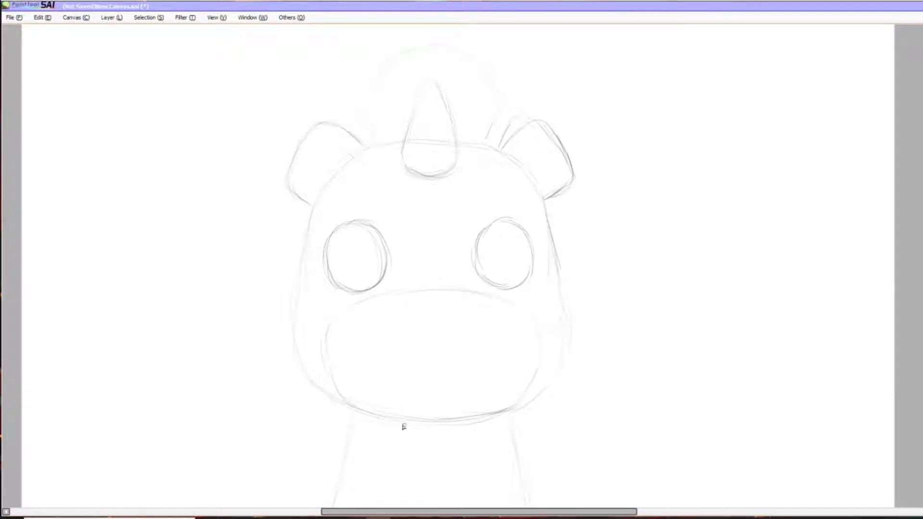
mouse_move(402, 423)
mouse_down()
mouse_move(413, 450)
mouse_move(476, 427)
mouse_up()
drag(491, 318, 467, 333)
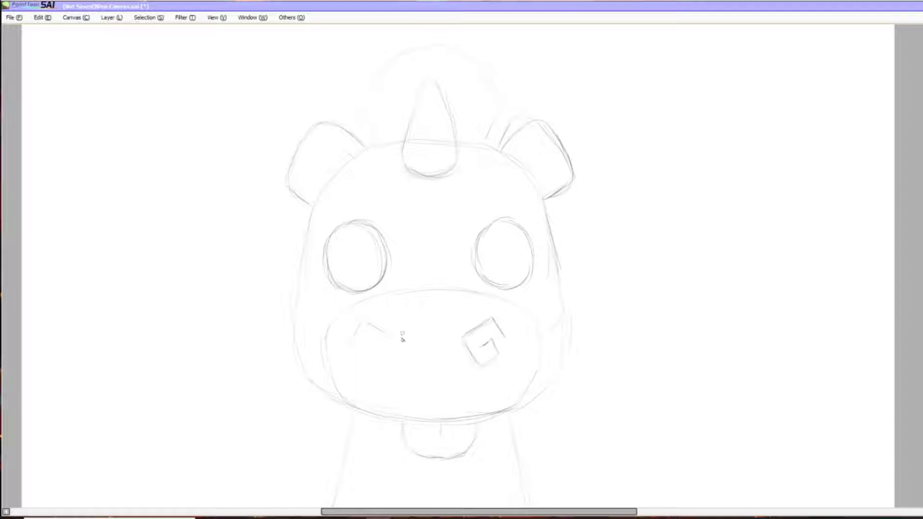
Step: Sketch the inner ear shapes and pointed mane tufts fanning out behind the horn
mouse_move(543, 144)
mouse_down()
mouse_move(551, 169)
mouse_move(531, 153)
mouse_up()
drag(311, 159, 318, 172)
mouse_move(491, 127)
mouse_down()
mouse_move(466, 139)
mouse_move(437, 88)
mouse_move(485, 64)
mouse_move(492, 121)
mouse_move(504, 98)
mouse_up()
drag(364, 105, 391, 138)
drag(409, 99, 358, 85)
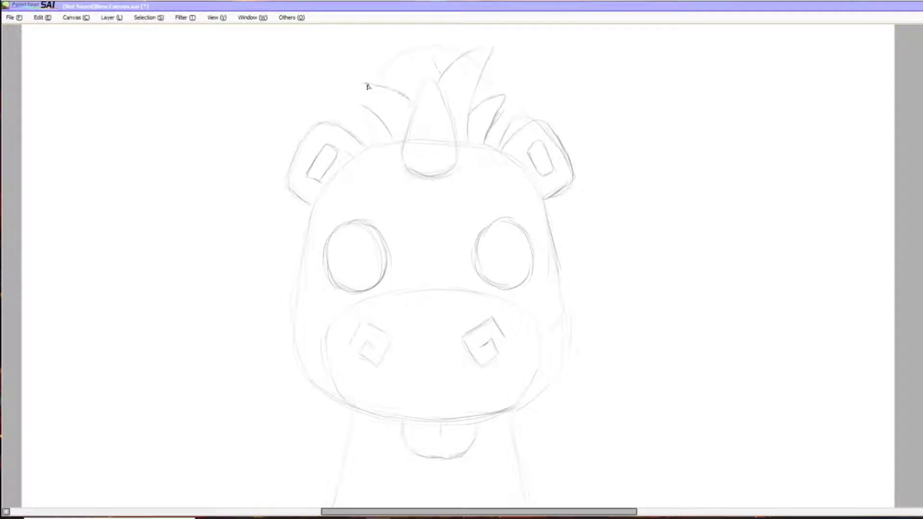
mouse_move(438, 58)
mouse_down()
mouse_move(409, 56)
mouse_move(395, 75)
mouse_move(401, 65)
mouse_up()
mouse_move(384, 128)
mouse_down()
mouse_move(363, 125)
mouse_move(377, 141)
mouse_up()
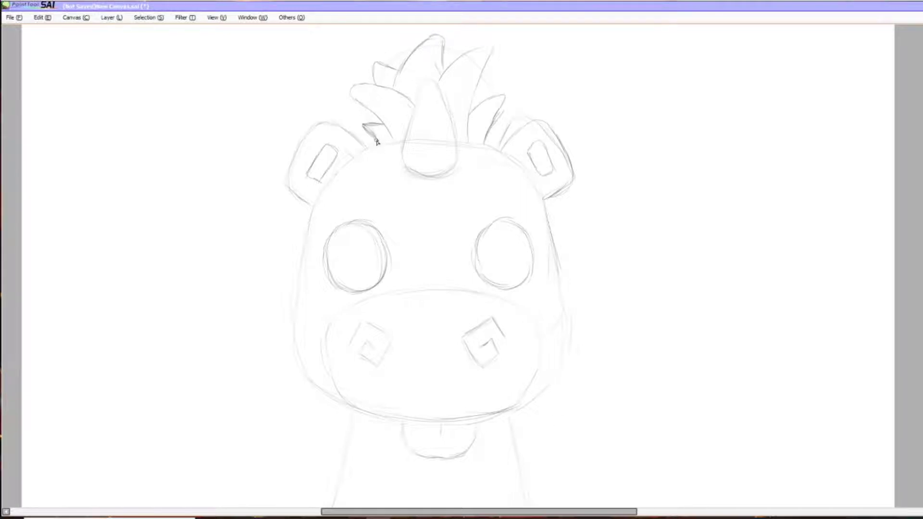
Step: Define the body's curved sides and sketch an oval foot at each lower corner, joined to the base line
scroll(531, 241, down, 5)
drag(333, 223, 309, 328)
drag(491, 216, 512, 304)
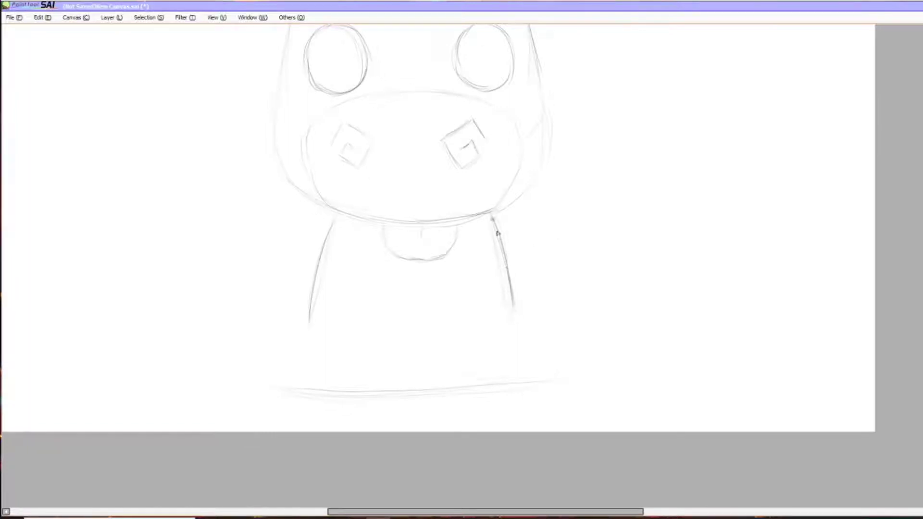
drag(307, 331, 310, 337)
drag(528, 321, 534, 323)
mouse_move(284, 320)
mouse_down()
mouse_move(256, 371)
mouse_move(309, 400)
mouse_up()
drag(477, 390, 517, 388)
drag(307, 394, 357, 390)
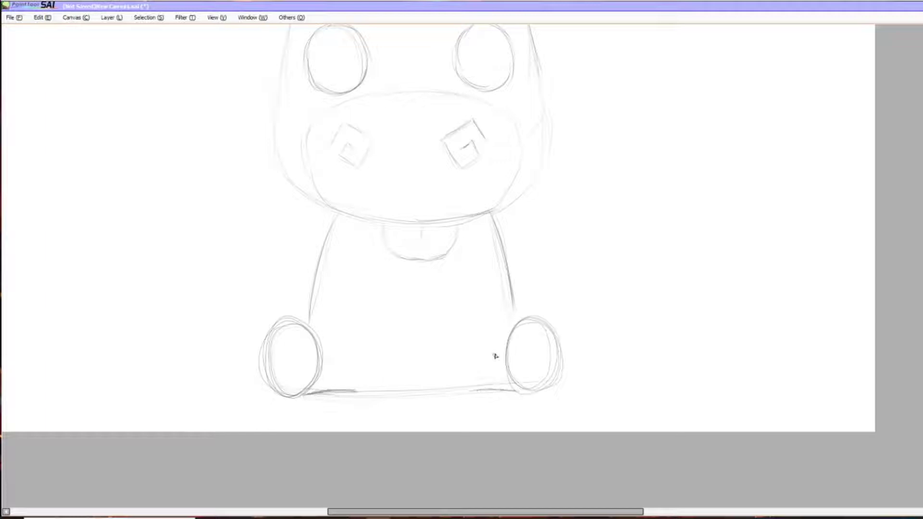
Step: Sketch the two rounded front hooves in front of the body, with curved cuff lines above them
drag(378, 308, 377, 334)
drag(459, 304, 456, 332)
drag(502, 304, 502, 330)
drag(378, 335, 339, 345)
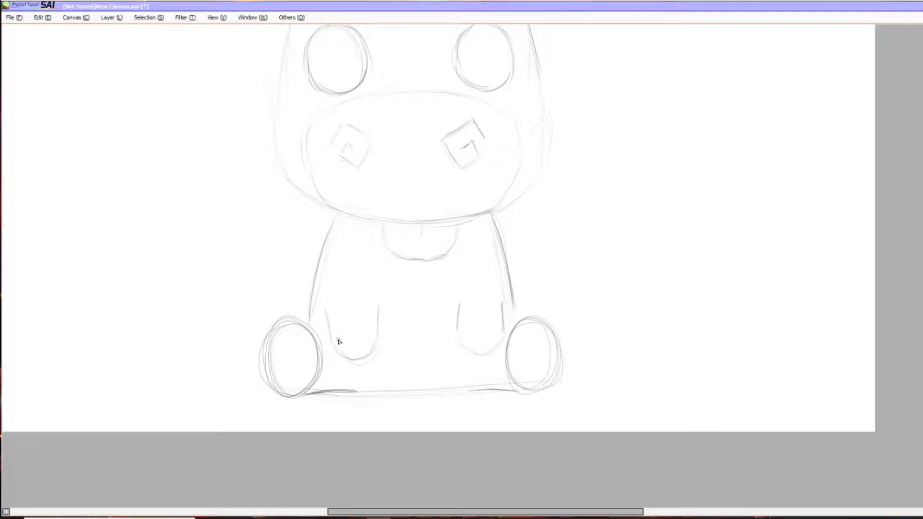
drag(499, 303, 462, 304)
mouse_move(374, 336)
mouse_down()
mouse_move(345, 323)
mouse_move(356, 248)
mouse_move(323, 306)
mouse_up()
Step: Sketch the upper arm outlines, the inner leg lines and the curved belly edge between the legs
mouse_move(459, 297)
mouse_down()
mouse_move(465, 266)
mouse_move(487, 237)
mouse_up()
mouse_move(354, 390)
mouse_down()
mouse_move(344, 360)
mouse_move(425, 383)
mouse_move(373, 377)
mouse_up()
drag(480, 355, 473, 384)
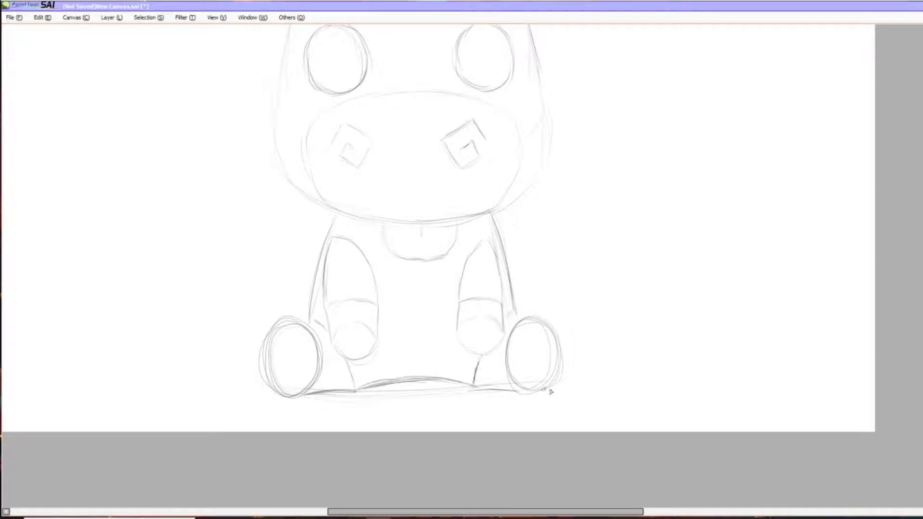
drag(495, 239, 508, 299)
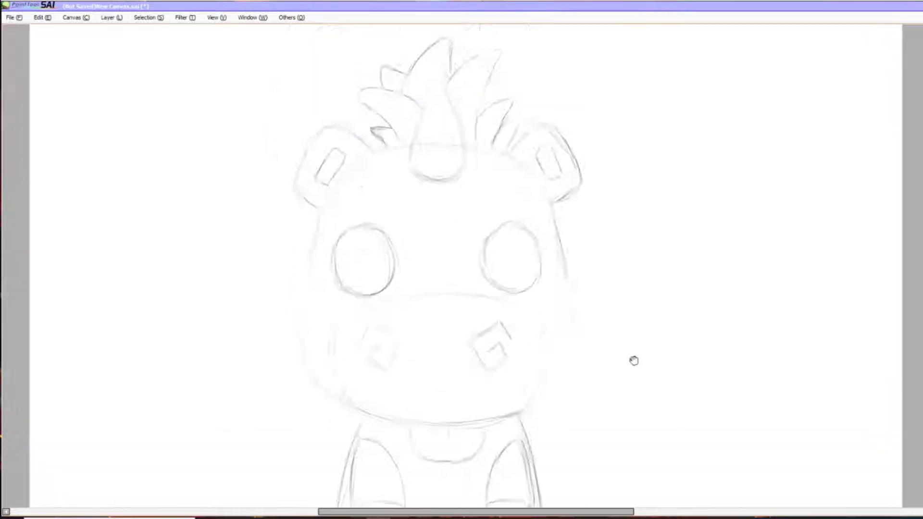
Step: Darken the horn's outline and divide it with curved diagonal bands
scroll(633, 360, down, 3)
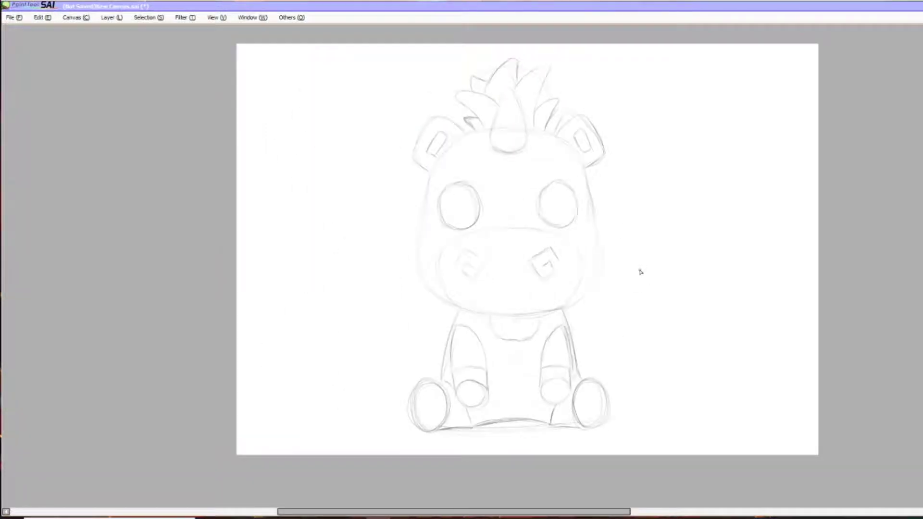
scroll(641, 272, down, 1)
scroll(639, 267, up, 2)
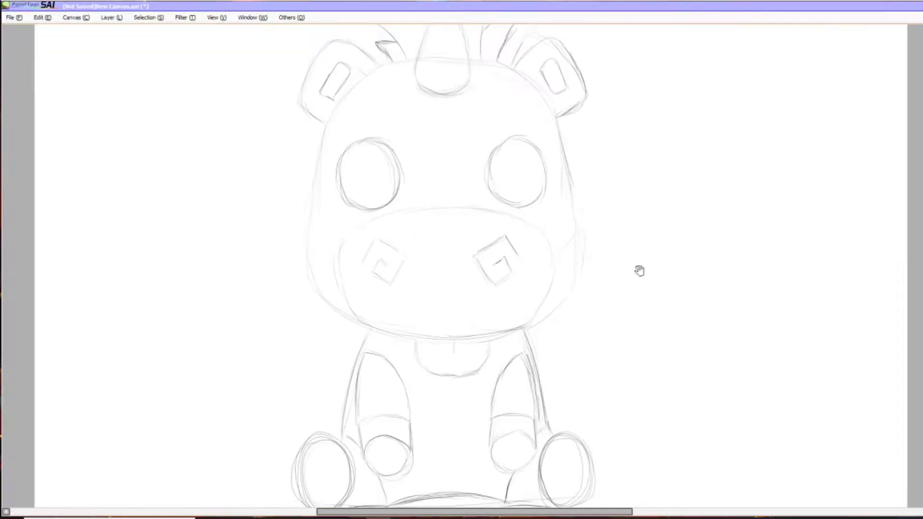
scroll(423, 181, up, 1)
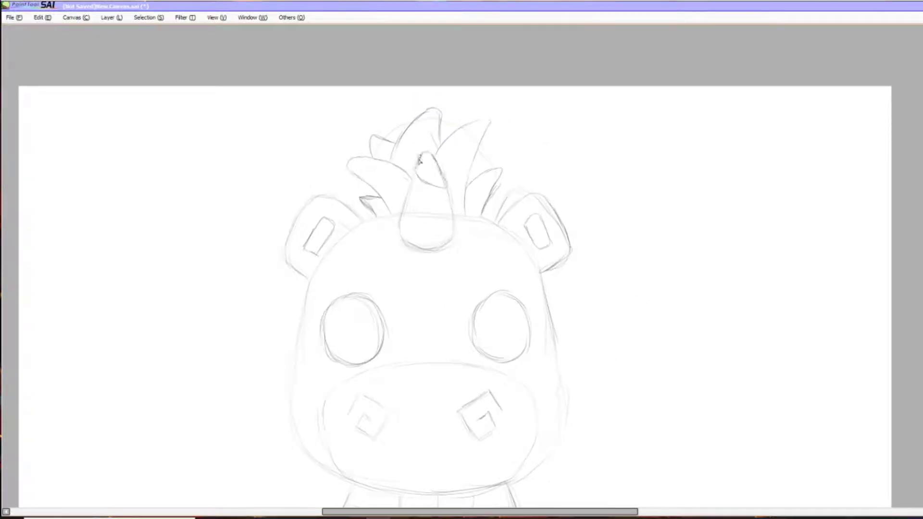
mouse_move(416, 168)
mouse_down()
mouse_move(409, 208)
mouse_move(452, 222)
mouse_move(445, 192)
mouse_move(431, 217)
mouse_move(452, 227)
mouse_move(451, 248)
mouse_up()
drag(406, 207, 414, 250)
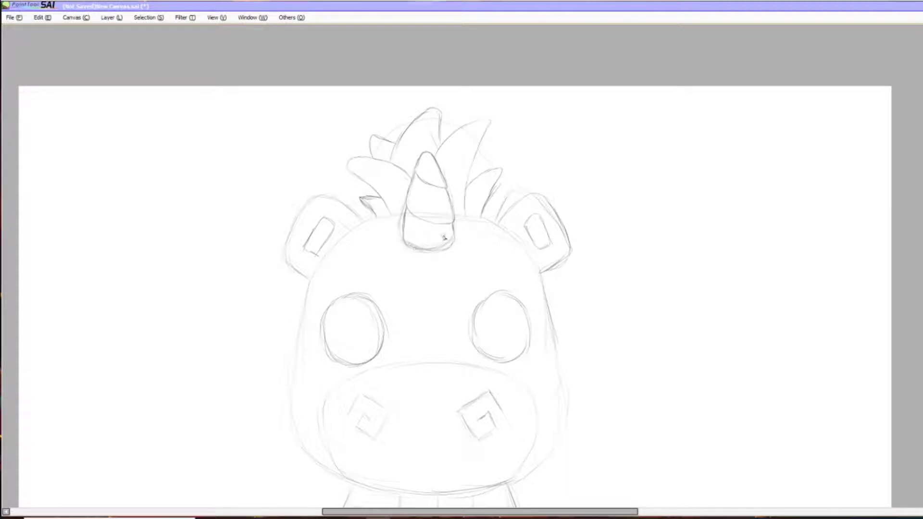
Step: Lower the sketch layer's opacity to 37% and add a new layer above it for the line art
scroll(453, 224, up, 1)
scroll(453, 224, down, 1)
drag(625, 437, 656, 278)
key(Tab)
click(98, 153)
click(51, 190)
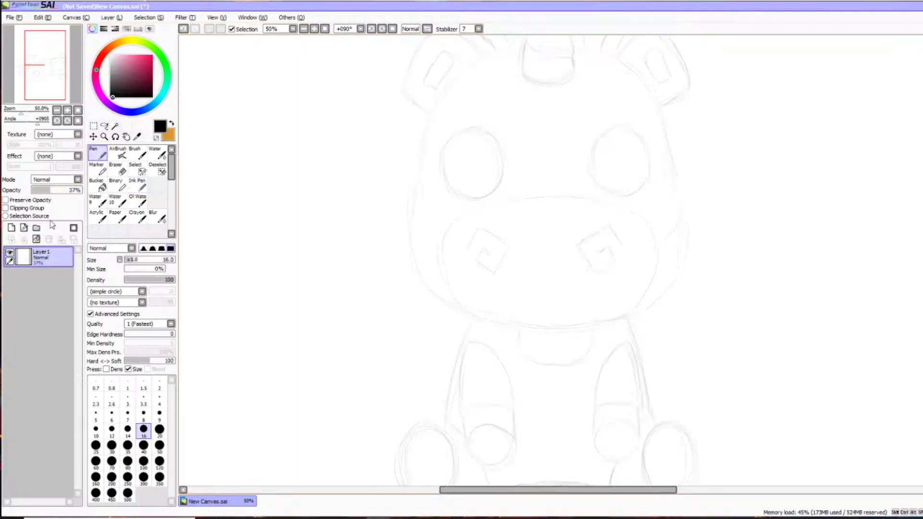
click(12, 227)
Step: Undo a test pen stroke and set the stabilizer to S-5
drag(256, 332, 277, 208)
key(ctrl+z)
click(478, 28)
click(471, 178)
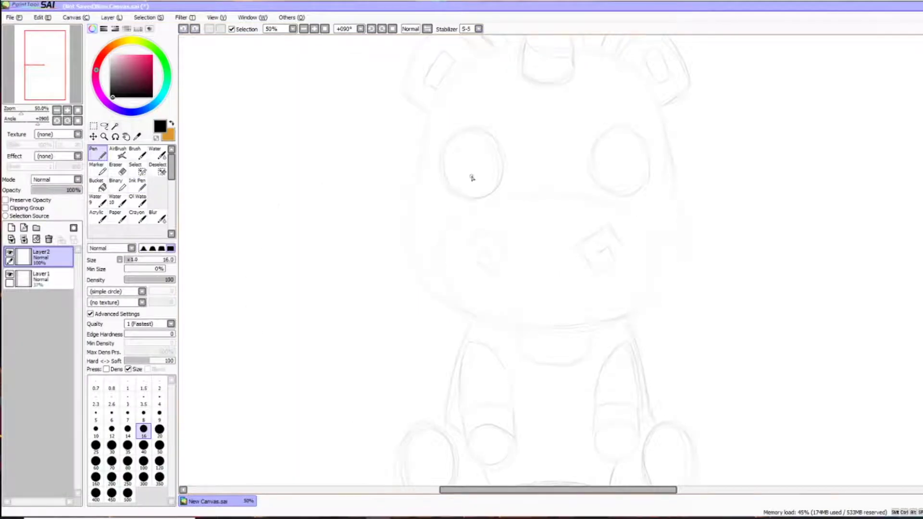
drag(568, 121, 501, 314)
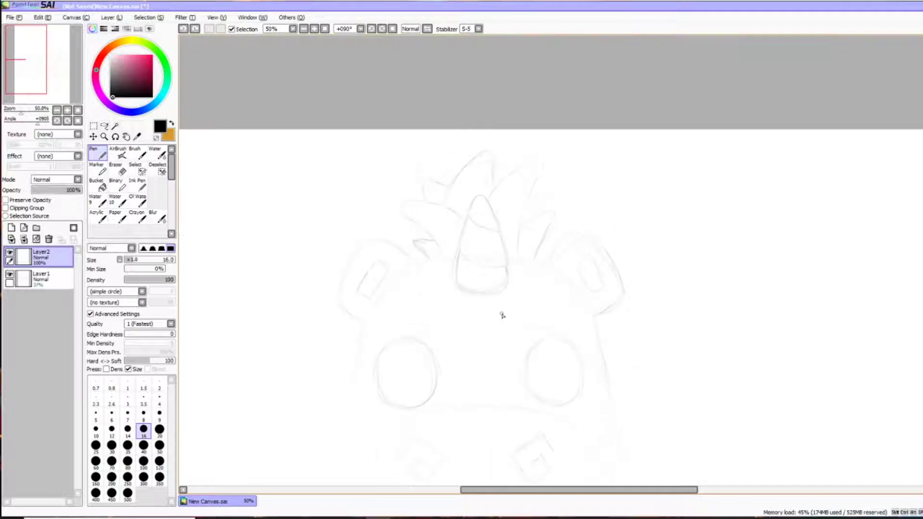
scroll(511, 264, down, 3)
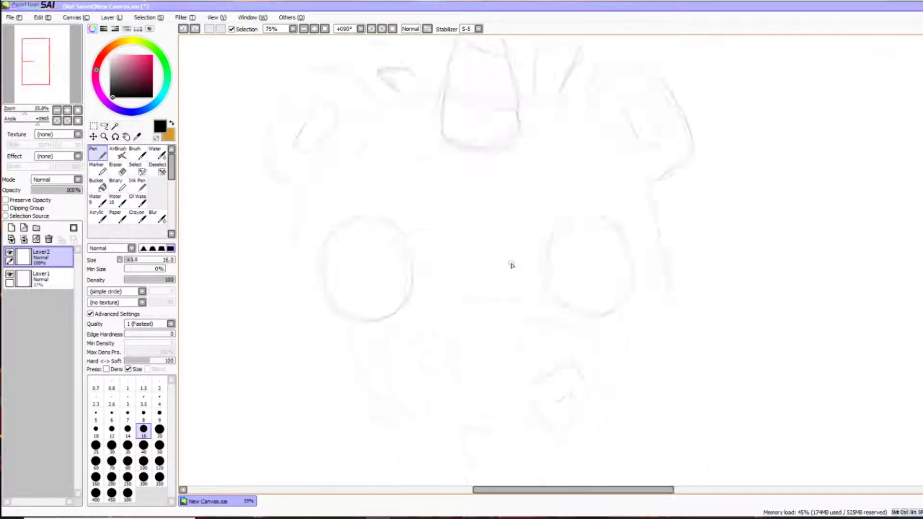
scroll(488, 208, down, 2)
mouse_move(488, 209)
mouse_down()
mouse_move(435, 287)
mouse_move(454, 338)
mouse_up()
mouse_move(519, 209)
mouse_down()
mouse_move(493, 346)
mouse_move(447, 342)
mouse_move(422, 247)
mouse_move(536, 81)
mouse_up()
scroll(441, 339, up, 2)
click(183, 29)
click(185, 29)
drag(727, 262, 575, 261)
drag(465, 355, 550, 243)
key(ctrl+z)
Step: Ink the head outline in black along the sketch, leaving a gap at the top for the horn
mouse_move(436, 81)
mouse_down()
mouse_move(537, 208)
mouse_move(327, 344)
mouse_up()
key(ctrl+z)
mouse_move(544, 295)
mouse_down()
mouse_move(457, 75)
mouse_move(432, 78)
mouse_up()
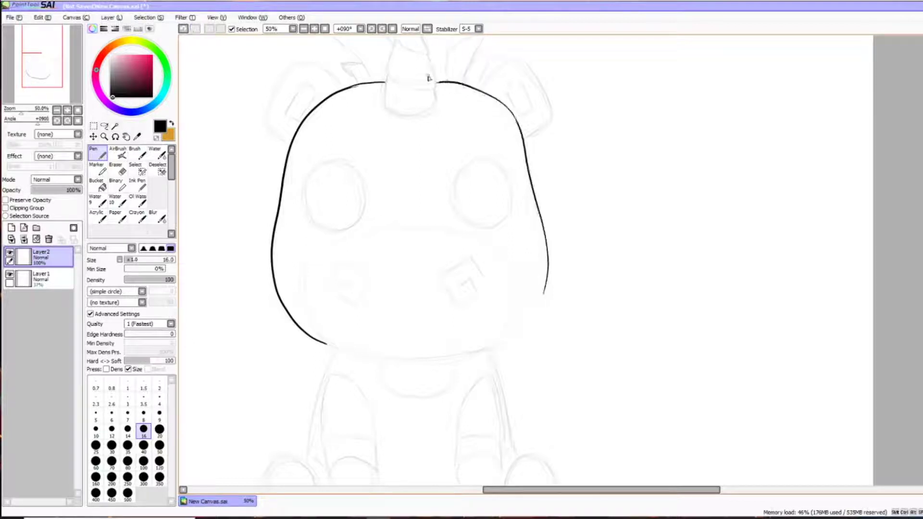
drag(329, 346, 444, 359)
drag(545, 291, 449, 361)
key(ctrl+z)
mouse_move(548, 280)
mouse_down()
mouse_move(375, 356)
mouse_move(463, 347)
mouse_up()
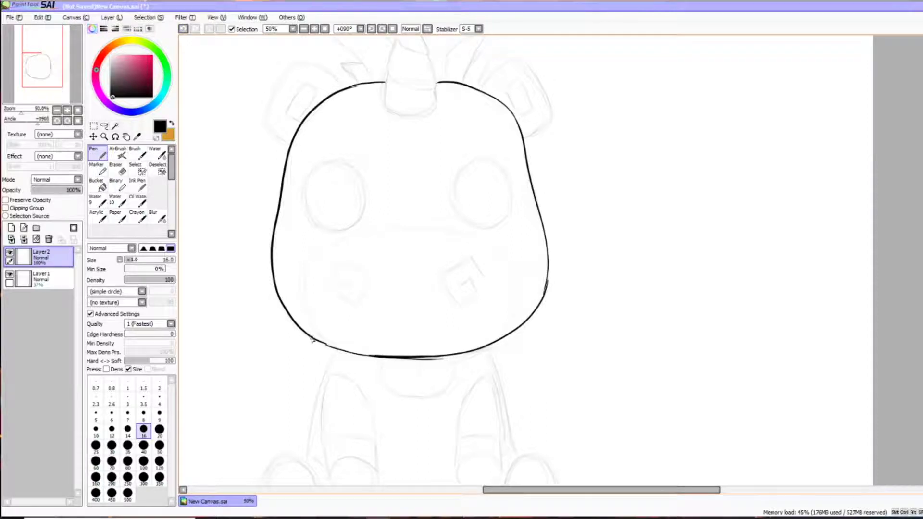
Step: Erase the doubled, overlapping strokes along the bottom of the head outline and clean up the line
scroll(312, 339, up, 3)
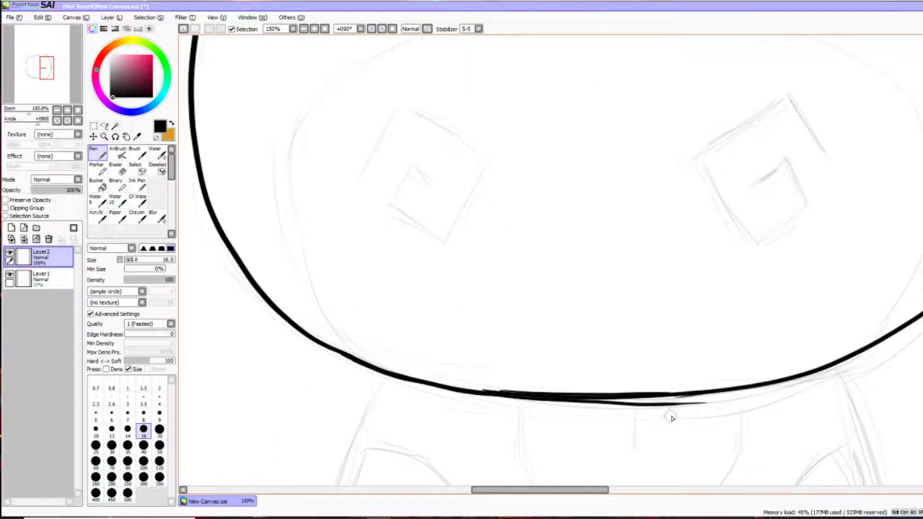
key(e)
mouse_move(705, 402)
mouse_down()
mouse_move(600, 406)
mouse_move(487, 392)
mouse_up()
key(n)
key(space)
mouse_move(638, 218)
mouse_down()
mouse_move(537, 400)
mouse_move(590, 66)
mouse_up()
mouse_move(556, 322)
mouse_down()
mouse_move(556, 270)
mouse_move(543, 368)
mouse_up()
key(e)
key(n)
Step: Erase the uneven edges of the head outline near the horn
key(space)
drag(269, 57, 645, 374)
key(e)
drag(524, 245, 468, 262)
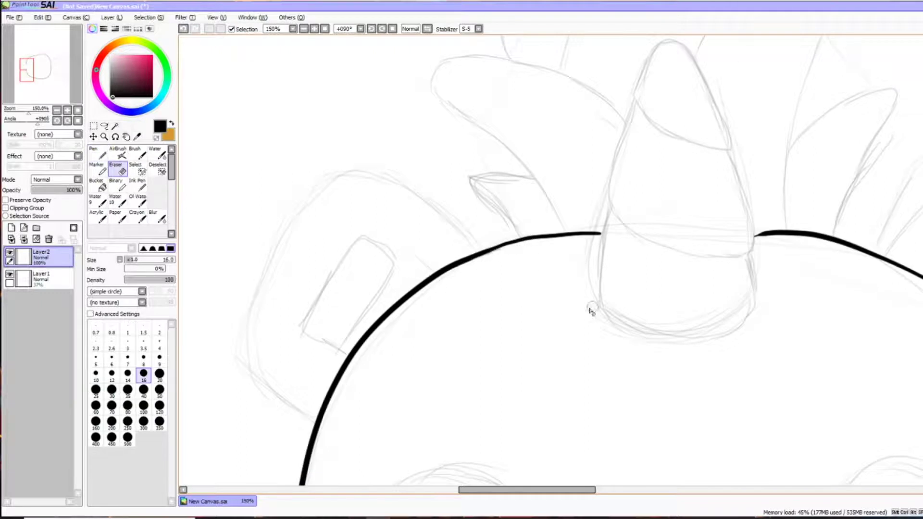
Step: Reduce the pen size to 14 and ink the horn's tip with its first curved band
key(n)
key(space)
drag(730, 221, 470, 376)
mouse_move(375, 251)
mouse_down()
mouse_move(470, 302)
mouse_move(375, 231)
mouse_move(386, 395)
mouse_up()
key(ctrl+z)
key(bracketleft)
drag(467, 304, 468, 412)
drag(370, 386, 476, 411)
Step: Ink the horn's middle segment, second band and rounded base
key(space)
drag(529, 397, 480, 192)
mouse_move(303, 154)
mouse_down()
mouse_move(294, 192)
mouse_move(312, 277)
mouse_up()
mouse_move(440, 203)
mouse_down()
mouse_move(448, 255)
mouse_move(428, 280)
mouse_up()
mouse_move(312, 276)
mouse_down()
mouse_move(442, 271)
mouse_move(448, 234)
mouse_up()
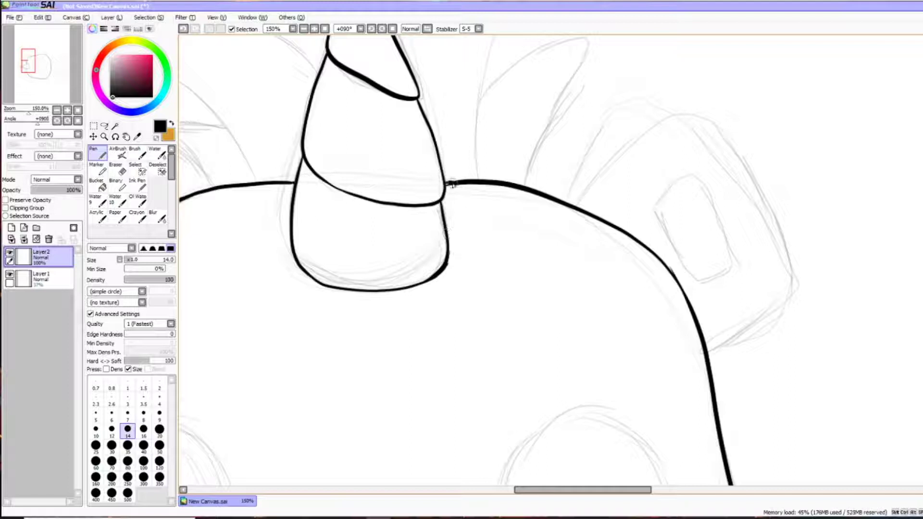
Step: Ink the pointed mane tufts on both sides of the horn, following the sketch
scroll(444, 175, down, 2)
mouse_move(443, 172)
mouse_down()
mouse_move(435, 233)
mouse_move(411, 150)
mouse_up()
drag(457, 195, 475, 238)
mouse_move(344, 239)
mouse_down()
mouse_move(295, 186)
mouse_move(373, 179)
mouse_move(401, 75)
mouse_move(415, 133)
mouse_up()
drag(318, 152, 349, 129)
drag(322, 243, 329, 209)
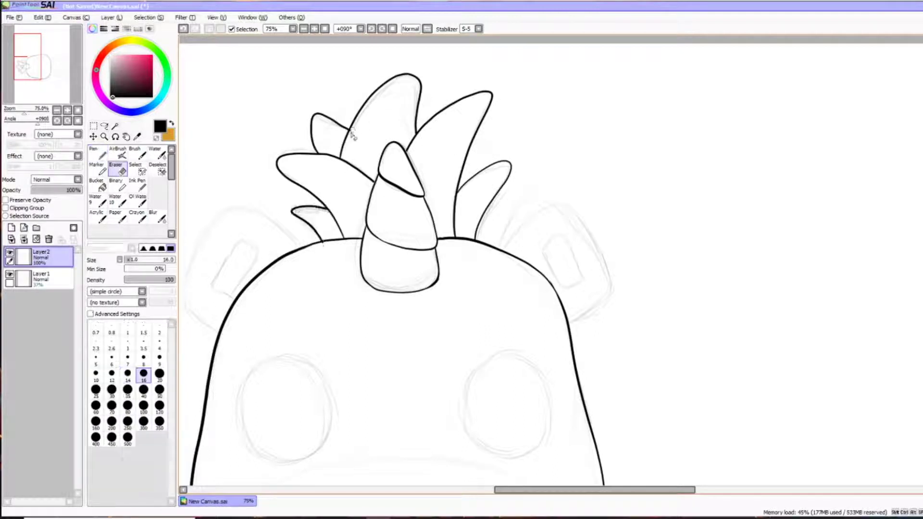
mouse_move(505, 249)
mouse_down()
mouse_move(520, 231)
mouse_move(569, 323)
mouse_up()
drag(565, 292, 570, 288)
key(ctrl+z)
key(ctrl+z)
key(ctrl+z)
scroll(291, 274, up, 1)
scroll(292, 274, down, 2)
drag(297, 256, 242, 312)
key(ctrl+z)
Step: Ink the outer outlines of both ears and the inner shape in each
mouse_move(434, 259)
mouse_down()
mouse_move(490, 300)
mouse_move(478, 309)
mouse_up()
mouse_move(244, 312)
mouse_down()
mouse_move(246, 247)
mouse_move(297, 255)
mouse_up()
drag(477, 287, 480, 290)
drag(241, 268, 255, 256)
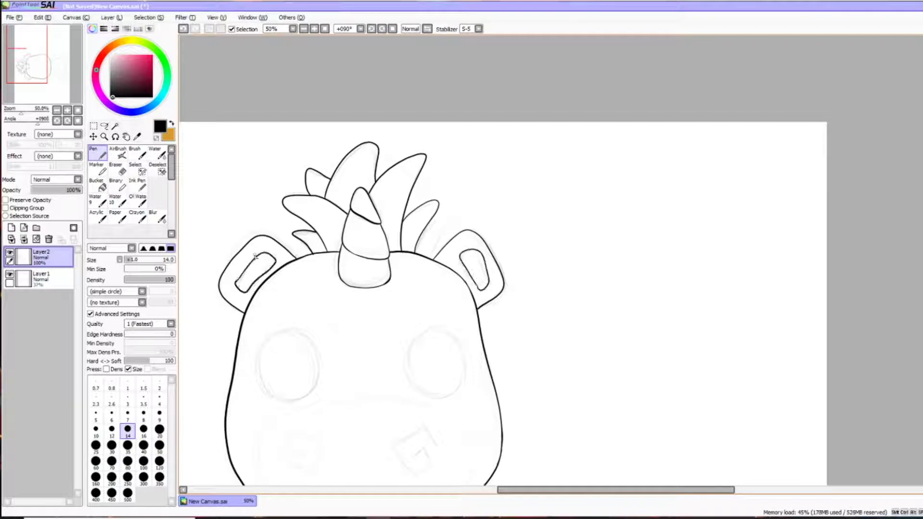
Step: Ink the two oval eyes and the rounded tooth shape under the chin with its centre line
drag(410, 377, 385, 261)
drag(287, 245, 309, 249)
mouse_move(446, 252)
mouse_down()
mouse_move(469, 207)
mouse_move(424, 239)
mouse_up()
drag(474, 398, 446, 197)
drag(309, 180, 382, 188)
Step: Ink the two oval feet and the curved body sides connecting them to the head
drag(232, 352, 234, 354)
mouse_move(463, 353)
mouse_down()
mouse_move(455, 352)
mouse_move(464, 351)
mouse_up()
drag(446, 278, 417, 169)
drag(234, 292, 263, 175)
key(ctrl+z)
drag(234, 287, 257, 175)
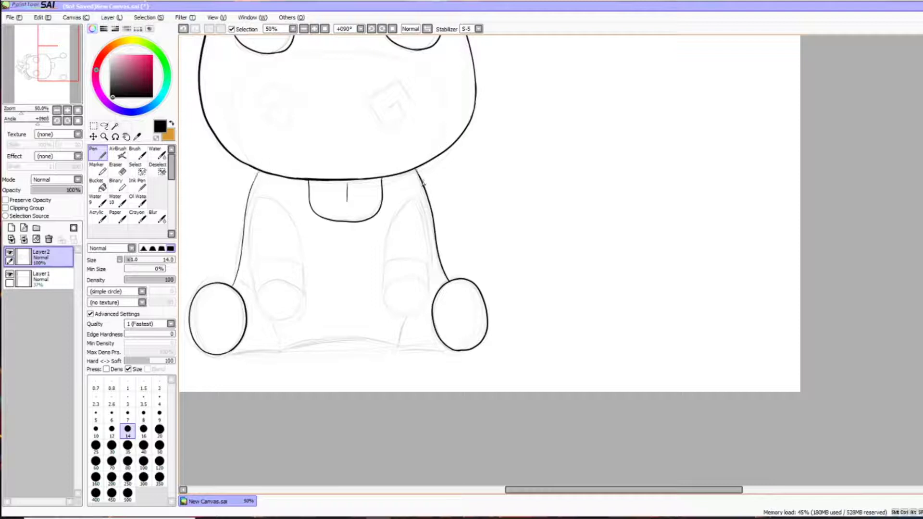
mouse_move(259, 305)
mouse_down()
mouse_move(285, 211)
mouse_move(262, 312)
mouse_up()
key(ctrl+z)
scroll(485, 268, up, 2)
mouse_move(334, 363)
mouse_down()
mouse_move(354, 292)
mouse_move(336, 360)
mouse_move(371, 297)
mouse_move(301, 359)
mouse_up()
key(ctrl+z)
click(184, 28)
click(185, 29)
mouse_move(373, 322)
mouse_down()
mouse_move(311, 370)
mouse_move(372, 327)
mouse_up()
click(183, 28)
key(Page_Down)
key(Page_Down)
mouse_move(304, 313)
mouse_down()
mouse_move(347, 293)
mouse_move(307, 315)
mouse_up()
click(183, 28)
click(184, 28)
key(Page_Up)
key(Page_Up)
key(Page_Up)
key(Page_Up)
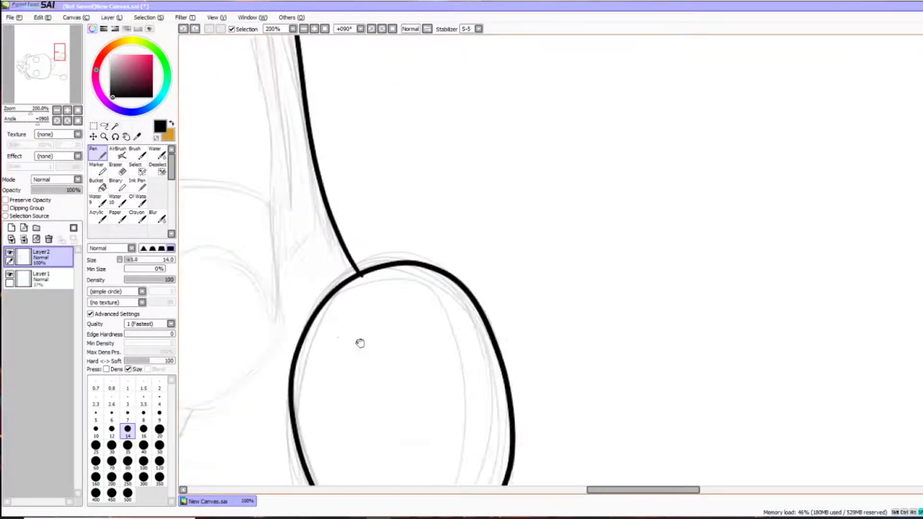
Step: Ink the oval front hoof beside the inked right foot, adding its cuff's sides and curved upper edge
drag(241, 412, 547, 291)
mouse_move(491, 248)
mouse_down()
mouse_move(329, 220)
mouse_move(492, 260)
mouse_move(395, 339)
mouse_up()
mouse_move(310, 280)
mouse_down()
mouse_move(315, 291)
mouse_move(432, 333)
mouse_up()
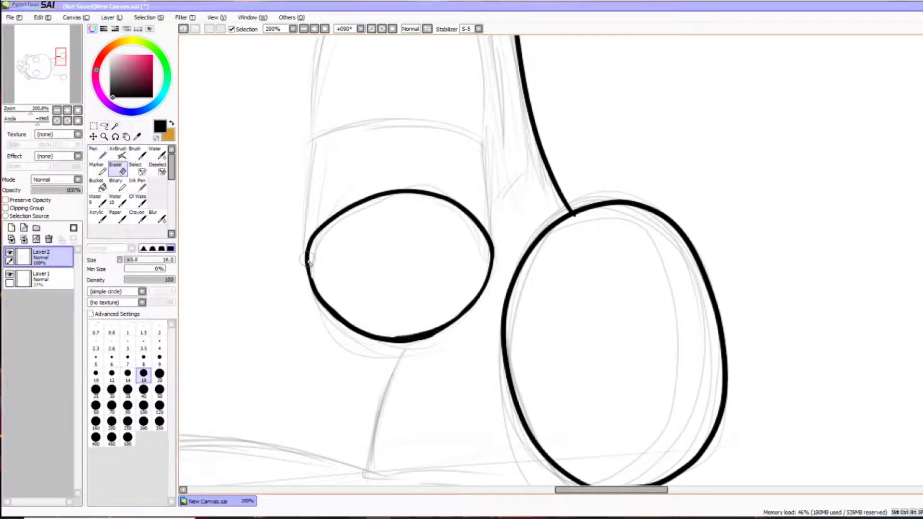
drag(306, 252, 313, 132)
drag(491, 236, 480, 129)
drag(314, 131, 483, 126)
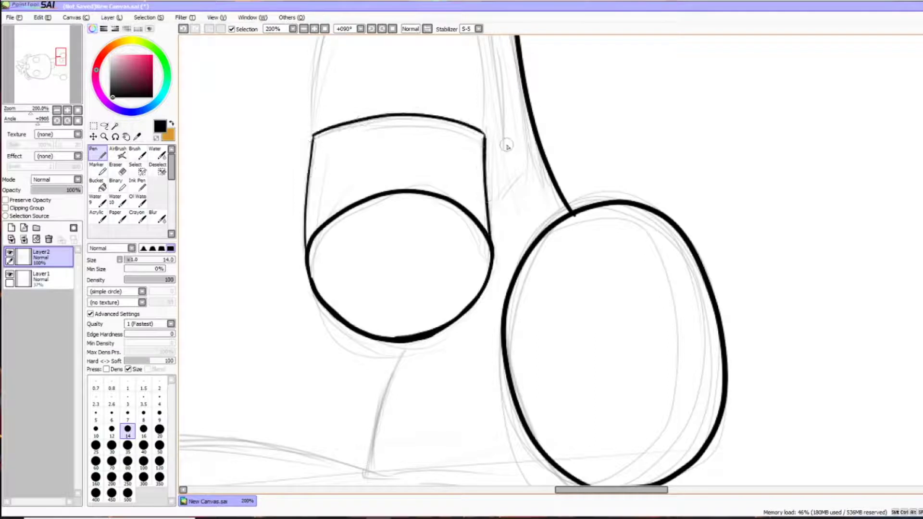
Step: Ink the curved outline of the upper foreleg above the finished cuff, bringing both sides to a point near the shoulder
scroll(507, 145, down, 3)
drag(564, 134, 544, 283)
mouse_move(478, 288)
mouse_down()
mouse_move(461, 196)
mouse_move(415, 278)
mouse_up()
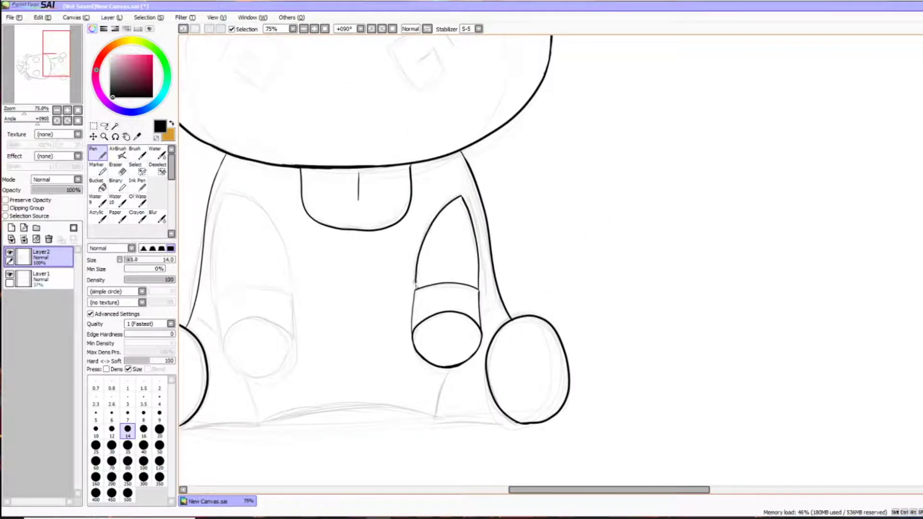
Step: Ink the oval of the other front hoof, redrawing its strokes and tidying the joins with the eraser
mouse_move(222, 354)
mouse_down()
mouse_move(255, 378)
mouse_move(224, 343)
mouse_move(295, 339)
mouse_move(232, 368)
mouse_up()
key(ctrl+z)
key(ctrl+z)
drag(295, 339, 227, 366)
click(183, 30)
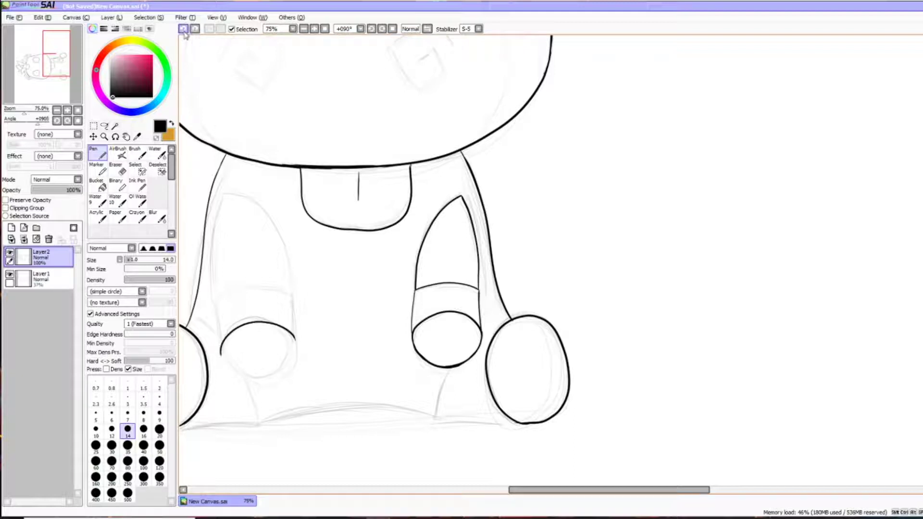
drag(295, 339, 221, 350)
key(e)
scroll(272, 111, up, 3)
drag(318, 469, 447, 91)
drag(469, 346, 465, 333)
key(n)
Step: Ink the second foreleg's cuff with its two sides and curved upper edge, plus the rounded leg outline above it
drag(259, 377, 243, 233)
drag(463, 345, 454, 213)
drag(243, 233, 456, 211)
key(e)
key(n)
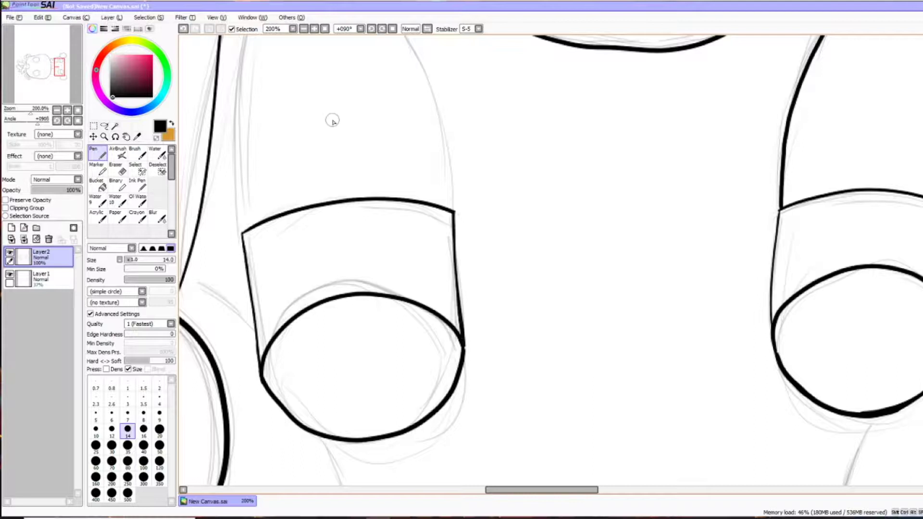
scroll(331, 114, down, 4)
scroll(351, 117, up, 3)
drag(312, 216, 393, 279)
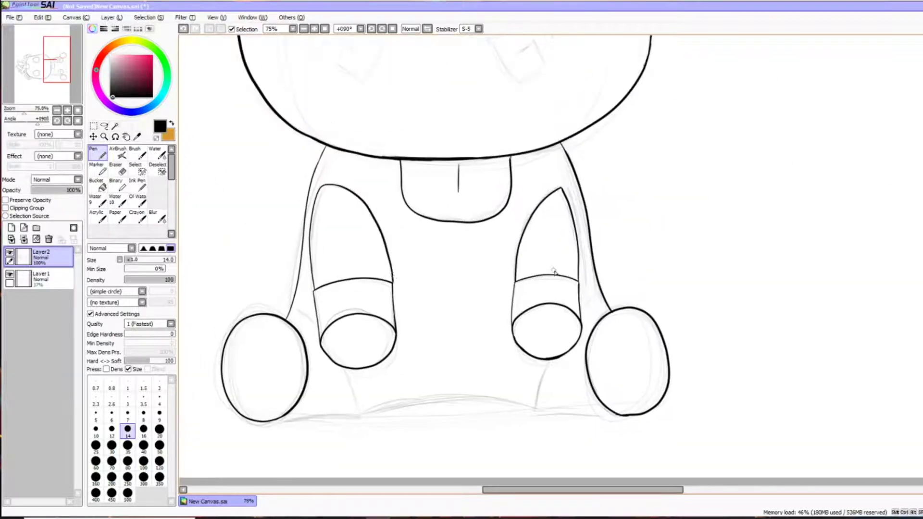
Step: Ink the lower edge of the body and legs, the inner leg lines beneath the hooves, and the short thigh curves
drag(268, 422, 361, 414)
mouse_move(610, 412)
mouse_down()
mouse_move(545, 413)
mouse_move(547, 361)
mouse_up()
drag(580, 310, 602, 290)
drag(359, 415, 345, 368)
drag(317, 328, 291, 304)
drag(361, 415, 539, 412)
key(Page_Down)
key(Page_Down)
drag(667, 198, 658, 283)
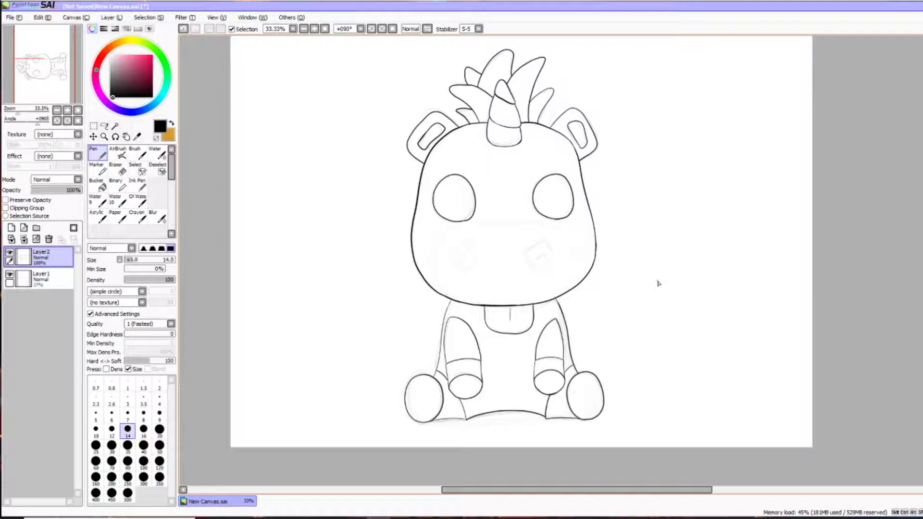
Step: Draw the two angular spiral nostrils on the muzzle in a dark golden brown
click(119, 42)
click(146, 69)
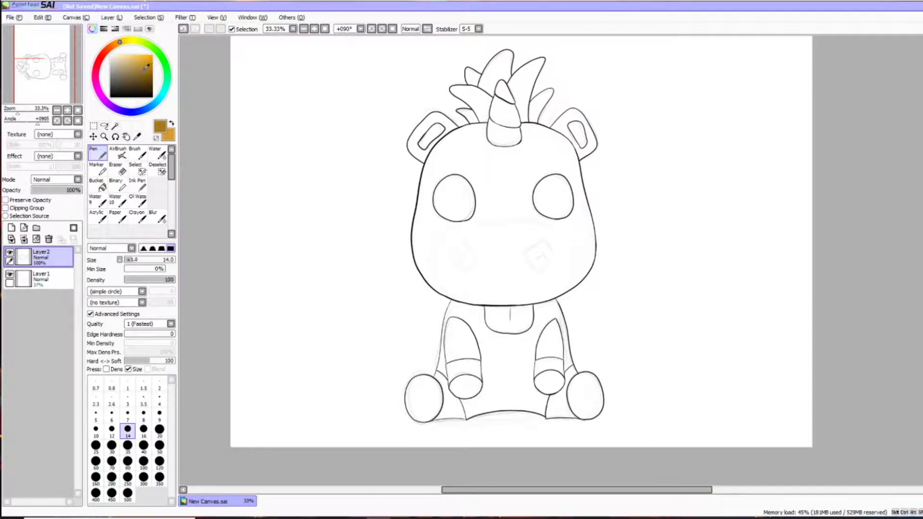
scroll(540, 257, up, 4)
mouse_move(601, 224)
mouse_down()
mouse_move(558, 155)
mouse_move(508, 198)
mouse_move(527, 315)
mouse_move(584, 267)
mouse_move(524, 247)
mouse_up()
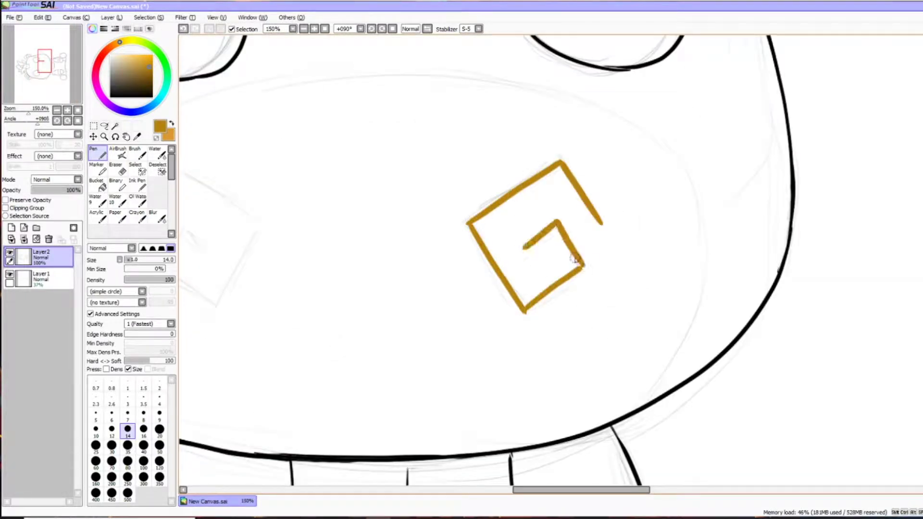
drag(309, 351, 529, 377)
mouse_move(349, 271)
mouse_down()
mouse_move(405, 161)
mouse_move(445, 231)
mouse_move(475, 248)
mouse_move(442, 329)
mouse_move(382, 292)
mouse_move(427, 270)
mouse_up()
Step: Draw the muzzle's rounded outline in bright pink on a new layer placed below the line art
click(97, 86)
click(139, 57)
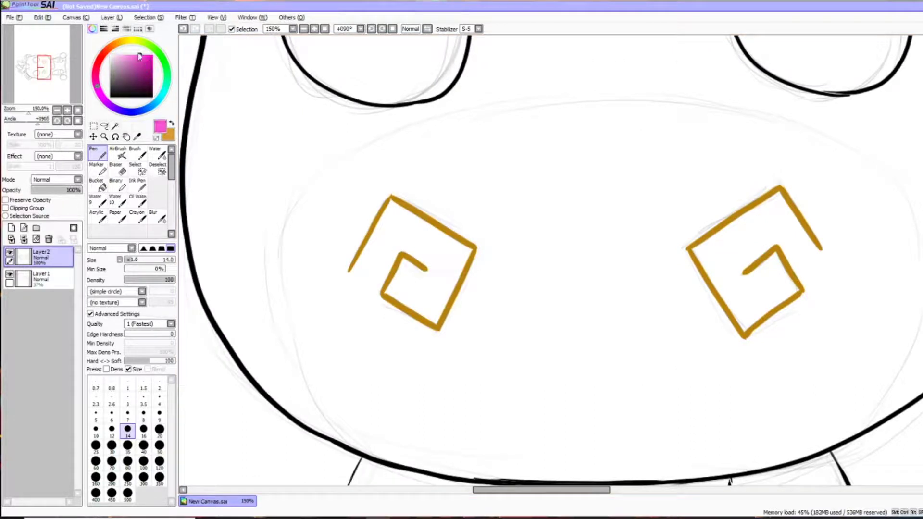
click(12, 227)
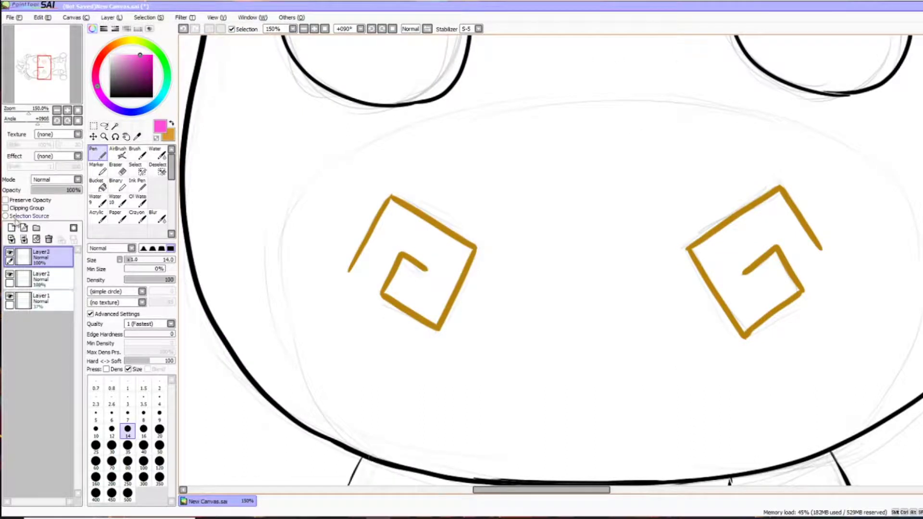
drag(48, 257, 48, 281)
drag(371, 455, 321, 181)
drag(663, 104, 290, 226)
drag(686, 352, 391, 350)
drag(538, 443, 619, 342)
mouse_move(610, 205)
mouse_down()
mouse_move(508, 127)
mouse_move(379, 103)
mouse_up()
drag(618, 223, 619, 342)
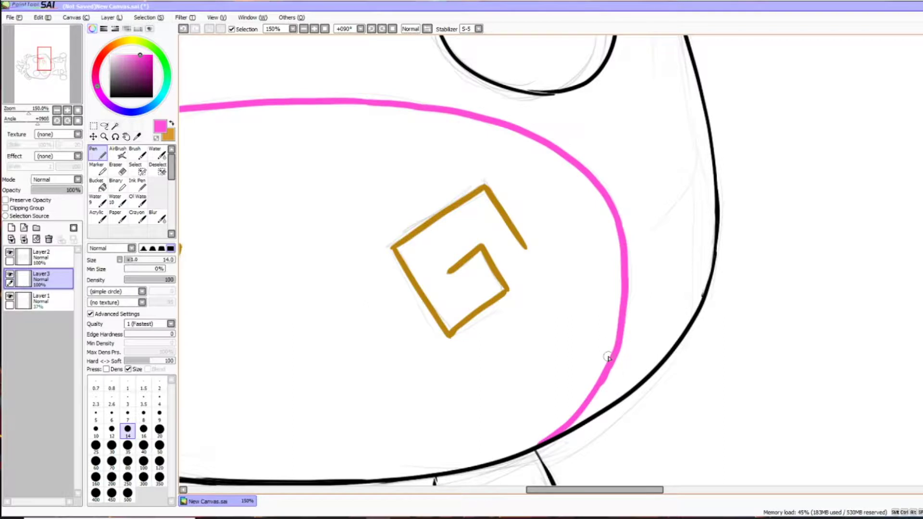
Step: Thicken the whole pink muzzle outline with the Pen at size 35
scroll(607, 358, down, 4)
click(127, 444)
scroll(300, 367, up, 3)
drag(299, 367, 335, 380)
mouse_move(251, 239)
mouse_down()
mouse_move(231, 316)
mouse_move(282, 405)
mouse_up()
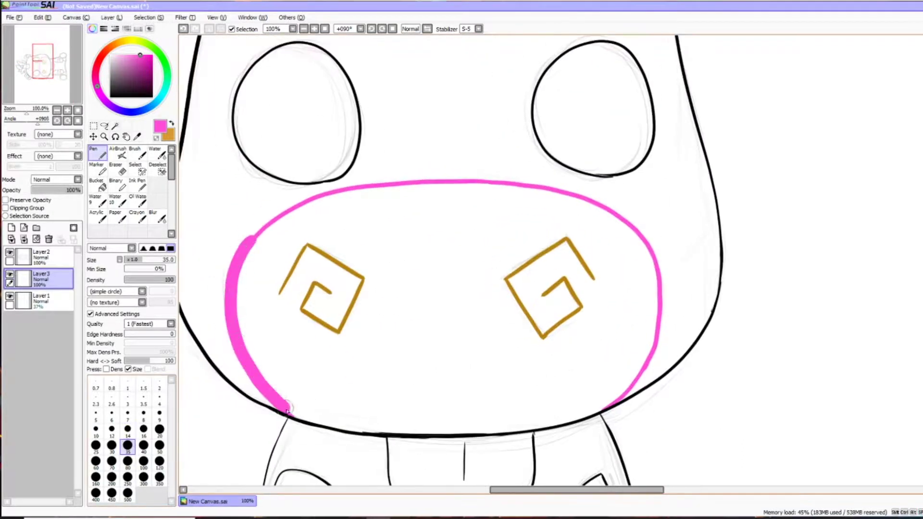
mouse_move(446, 182)
mouse_down()
mouse_move(346, 192)
mouse_move(264, 224)
mouse_move(243, 262)
mouse_up()
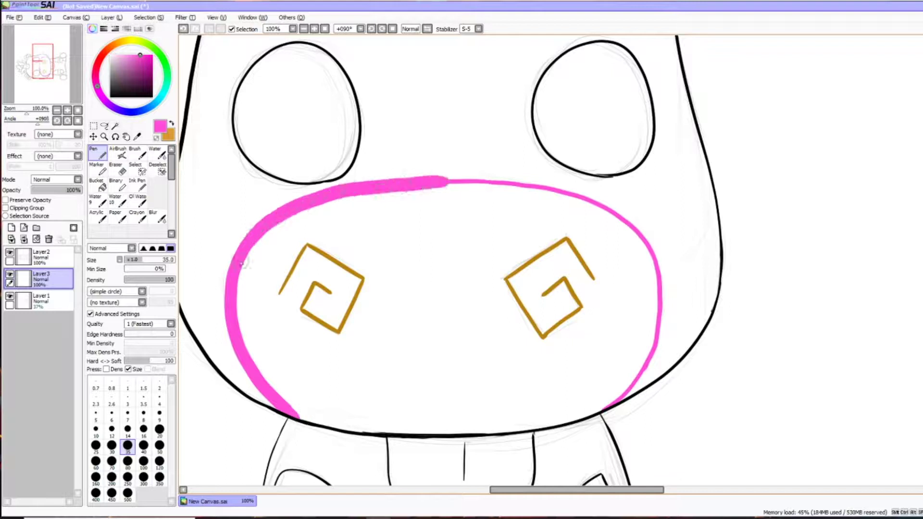
mouse_move(447, 181)
mouse_down()
mouse_move(576, 193)
mouse_move(661, 261)
mouse_up()
mouse_move(603, 408)
mouse_down()
mouse_move(656, 325)
mouse_move(663, 251)
mouse_up()
scroll(600, 407, down, 3)
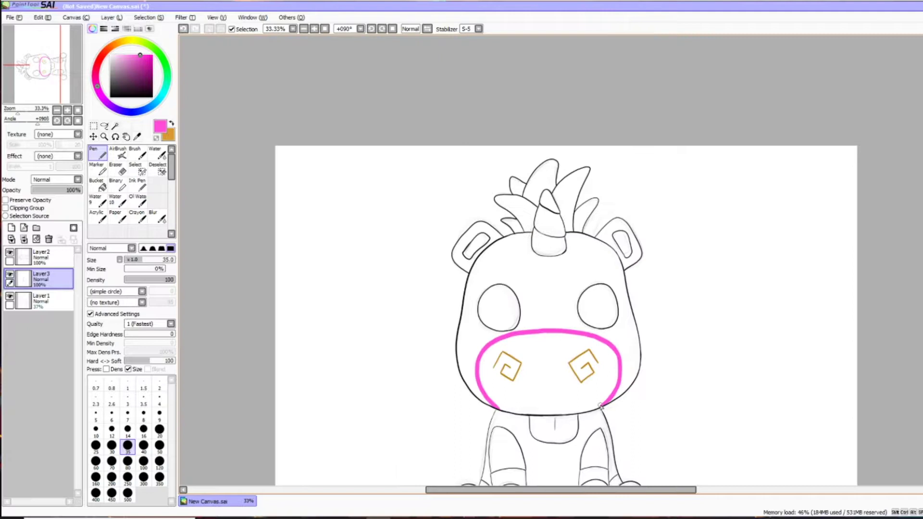
drag(672, 412, 630, 312)
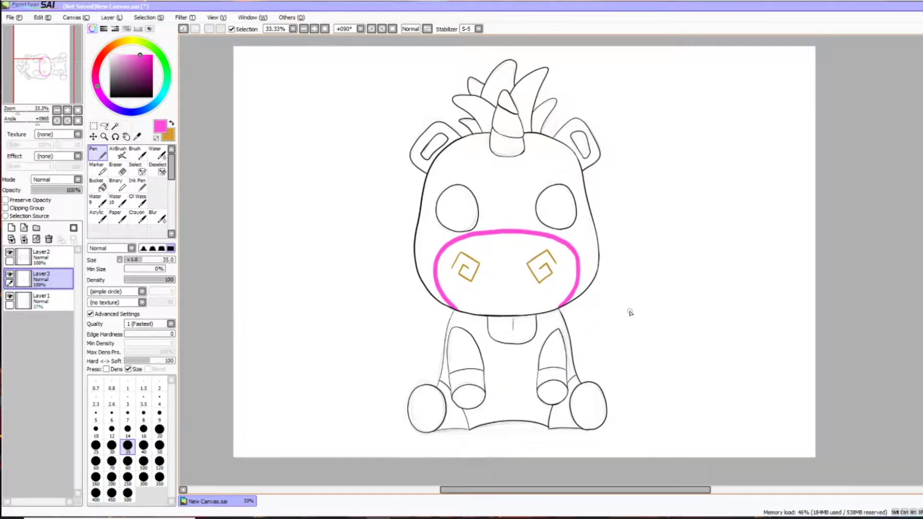
Step: On a new layer, select the mane, inner ears, tongue, front hooves with cuffs, and feet, fill them pink, and deselect
click(11, 227)
click(114, 126)
click(472, 126)
click(468, 105)
click(476, 88)
click(500, 77)
click(530, 89)
click(545, 112)
click(583, 142)
click(434, 146)
click(512, 330)
click(552, 391)
click(468, 395)
click(426, 407)
click(588, 405)
click(97, 185)
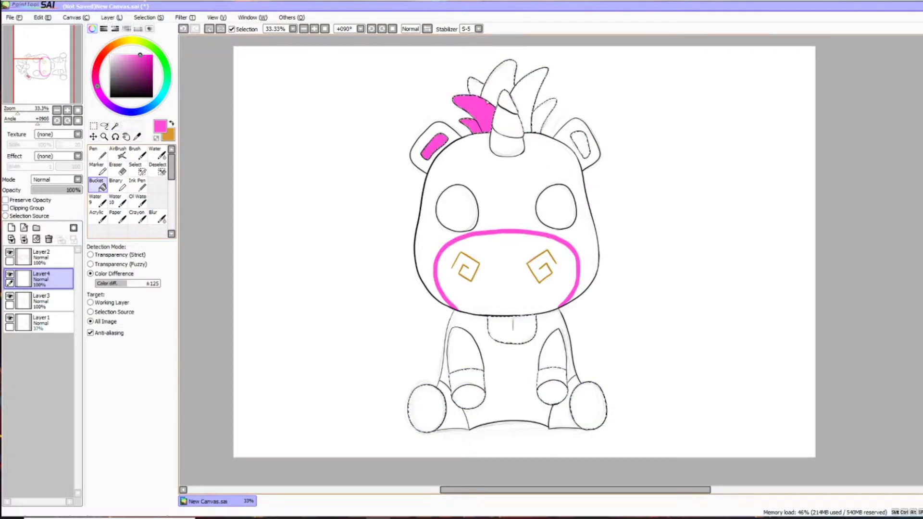
click(217, 29)
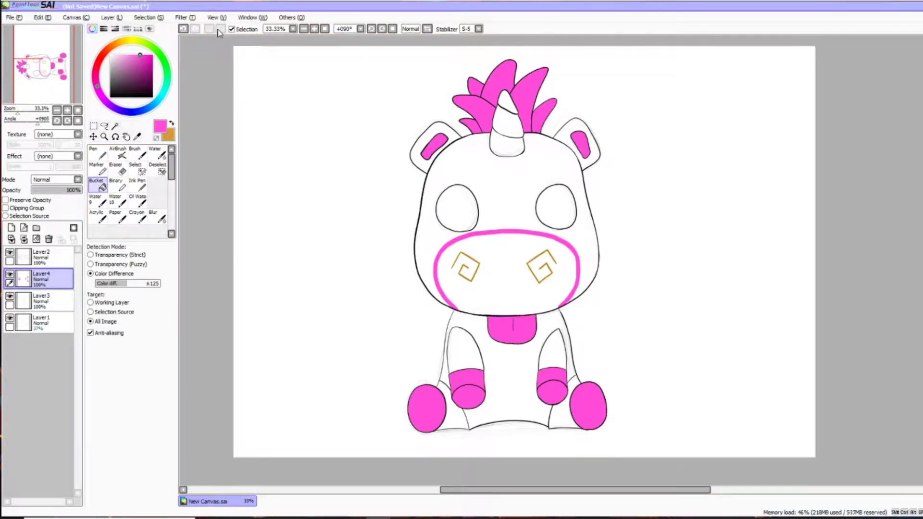
Step: Hide the sketch layer and fill all three selected horn segments with golden orange
click(10, 318)
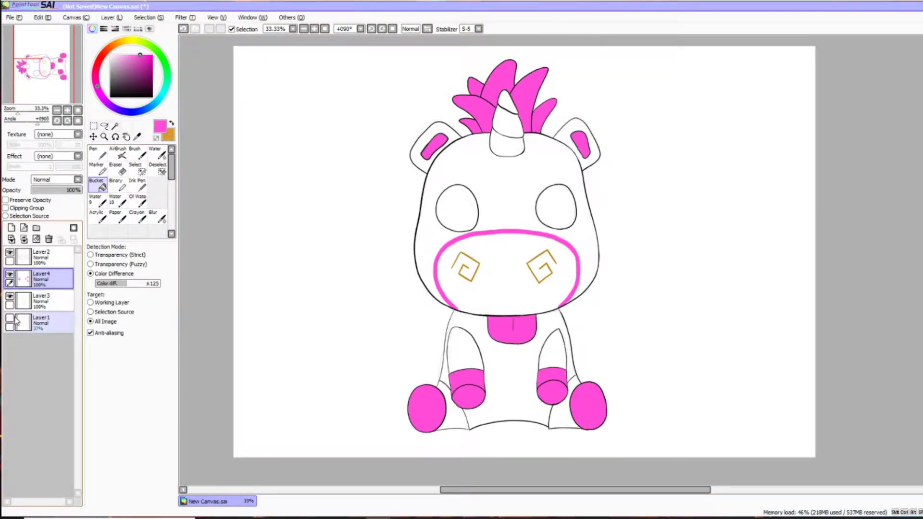
click(171, 124)
click(115, 125)
click(506, 146)
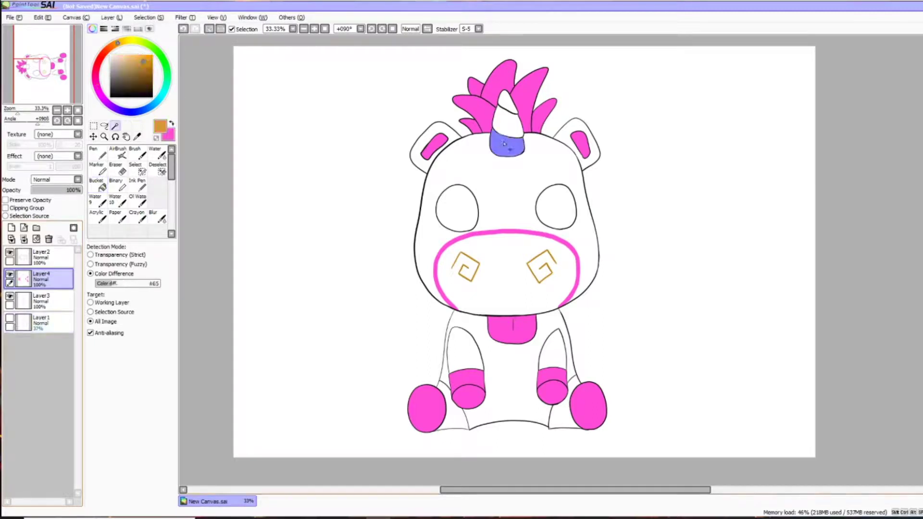
click(507, 123)
click(505, 101)
click(97, 184)
click(507, 104)
Step: Select both eye ovals, fill them with black, and clear the selection
click(115, 126)
click(456, 208)
click(555, 206)
click(113, 95)
click(97, 184)
click(456, 209)
click(555, 207)
click(210, 29)
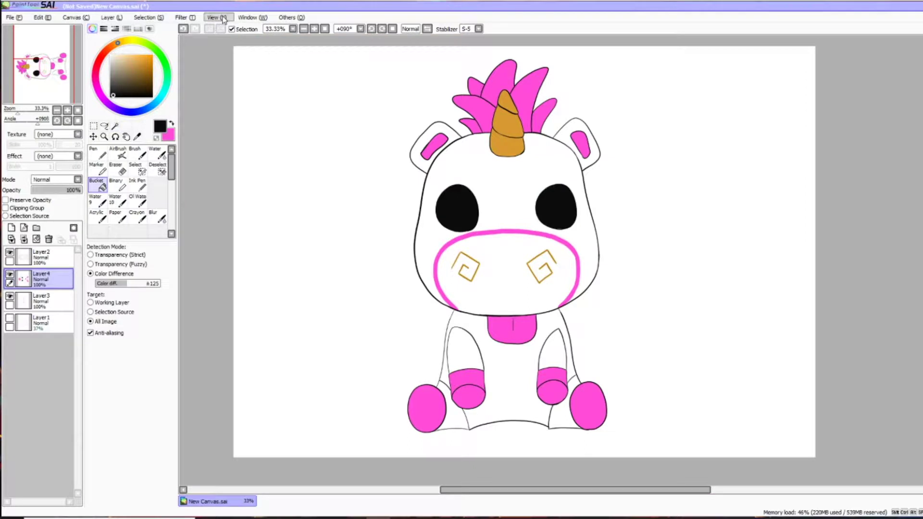
Step: Shade the mane strands and inner ears in red with the AirBrush at size 40
click(172, 122)
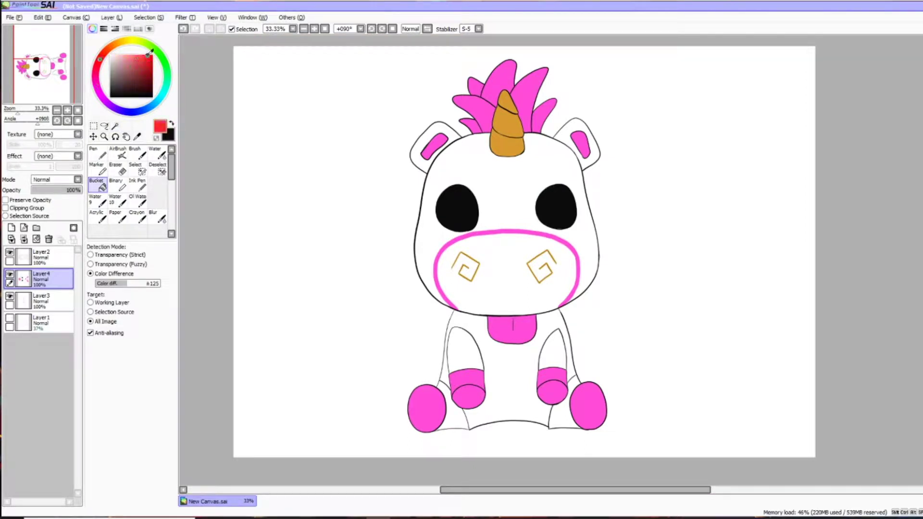
click(148, 57)
click(119, 152)
key(Page_Up)
key(Page_Up)
mouse_move(408, 423)
mouse_down()
mouse_move(438, 435)
mouse_move(473, 398)
mouse_move(466, 437)
mouse_move(487, 430)
mouse_move(454, 442)
mouse_move(404, 418)
mouse_move(419, 401)
mouse_move(453, 400)
mouse_move(493, 407)
mouse_move(525, 439)
mouse_up()
drag(447, 129, 464, 404)
click(144, 391)
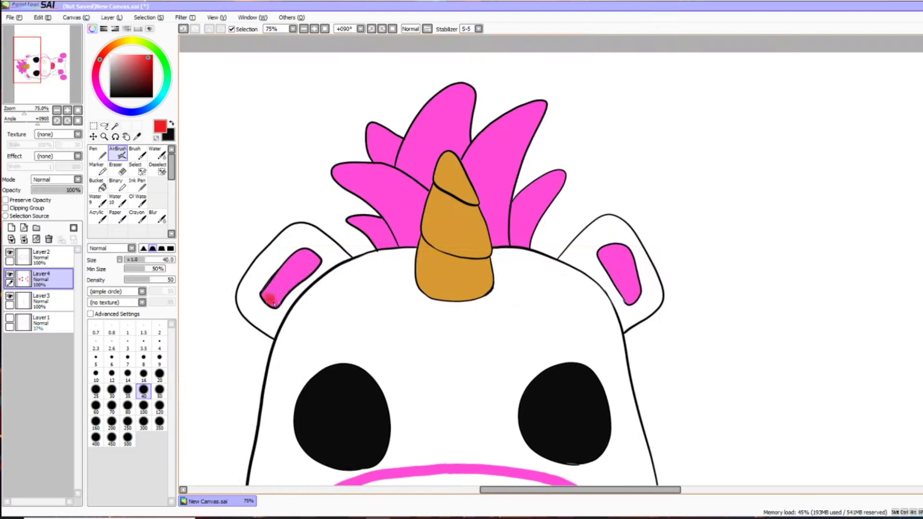
mouse_move(273, 303)
mouse_down()
mouse_move(297, 282)
mouse_move(274, 296)
mouse_up()
mouse_move(405, 247)
mouse_down()
mouse_move(383, 210)
mouse_move(352, 190)
mouse_move(393, 222)
mouse_move(369, 196)
mouse_move(402, 241)
mouse_move(394, 249)
mouse_move(379, 224)
mouse_up()
drag(457, 139, 464, 138)
mouse_move(523, 227)
mouse_down()
mouse_move(559, 184)
mouse_move(519, 247)
mouse_move(526, 238)
mouse_move(496, 242)
mouse_move(465, 165)
mouse_move(495, 247)
mouse_up()
drag(598, 255, 605, 261)
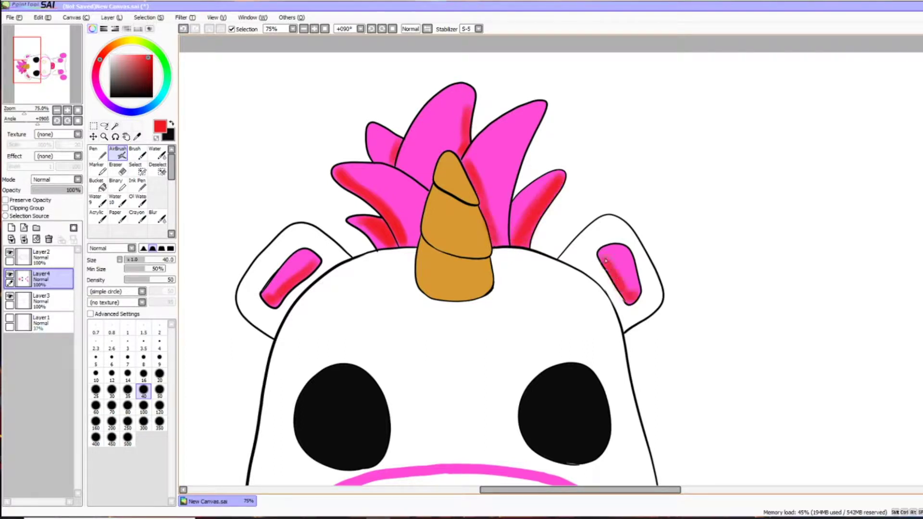
Step: Airbrush red shading along the lower edge and centre line of the tongue
drag(677, 436, 618, 108)
key(e)
key(n)
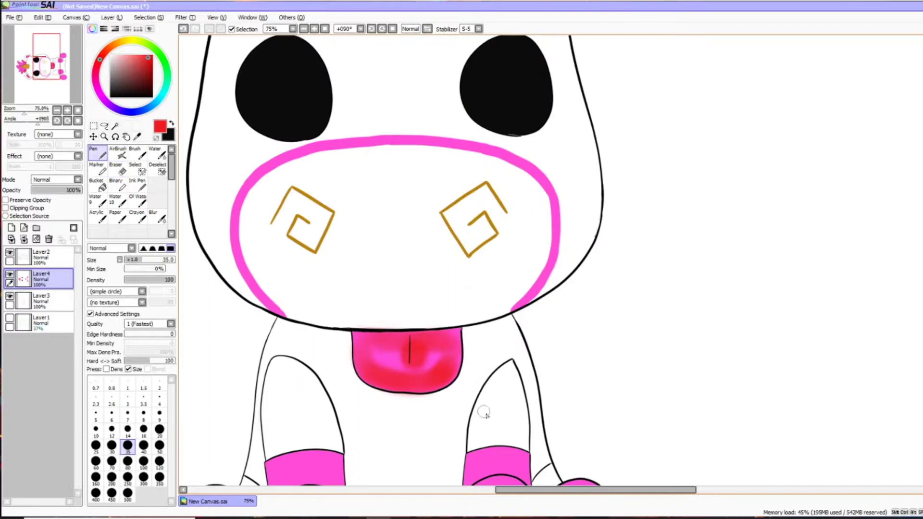
Step: Shade both feet and front hooves in red with the size 100 AirBrush, blend with Water, and clean up spilled edges
drag(485, 412, 504, 243)
click(120, 153)
click(144, 407)
mouse_move(276, 377)
mouse_down()
mouse_move(255, 408)
mouse_move(262, 337)
mouse_up()
mouse_move(586, 322)
mouse_down()
mouse_move(571, 394)
mouse_move(582, 373)
mouse_up()
drag(317, 360, 294, 313)
drag(506, 347, 544, 323)
click(157, 153)
drag(321, 350, 300, 327)
drag(514, 339, 541, 325)
mouse_move(605, 417)
mouse_down()
mouse_move(577, 385)
mouse_move(599, 302)
mouse_up()
key(e)
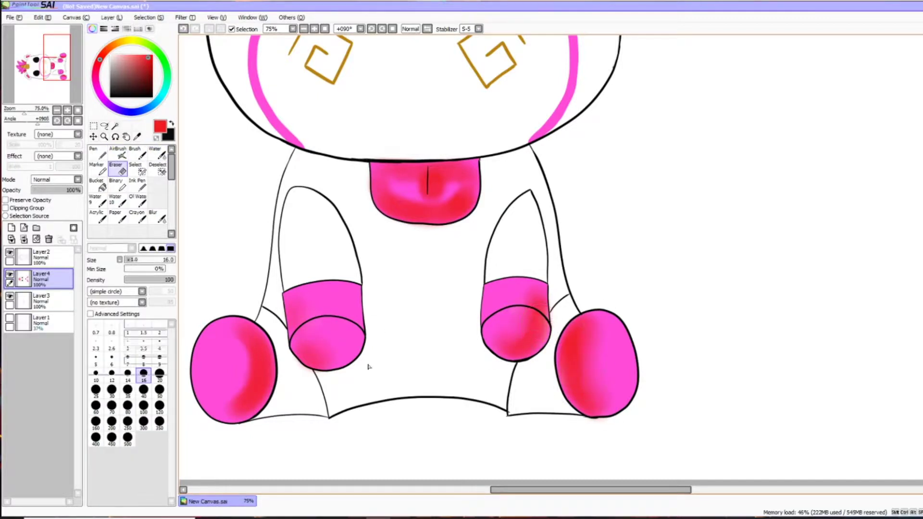
Step: Blend the red shading in the mane and inner ears with the Water tool at size 40 and erase the overspill
click(157, 153)
mouse_move(408, 192)
mouse_down()
mouse_move(453, 186)
mouse_move(391, 165)
mouse_move(408, 403)
mouse_up()
drag(419, 91, 437, 330)
click(143, 437)
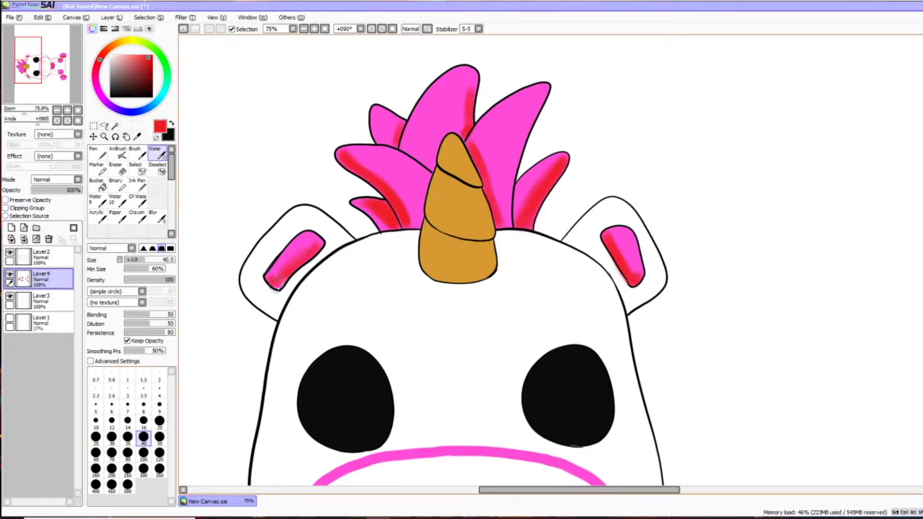
drag(385, 205, 389, 194)
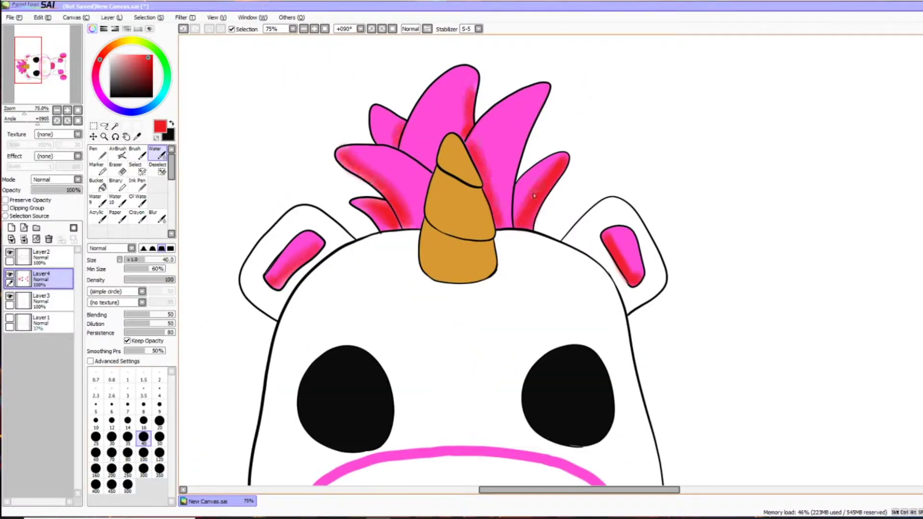
key(e)
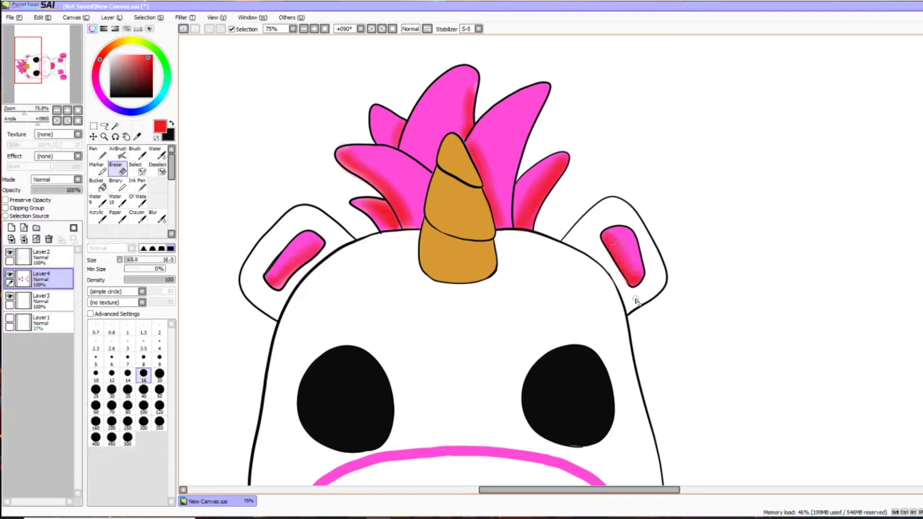
Step: Airbrush brown shadows beneath the horn's two ridge lines at size 40
click(118, 43)
click(140, 71)
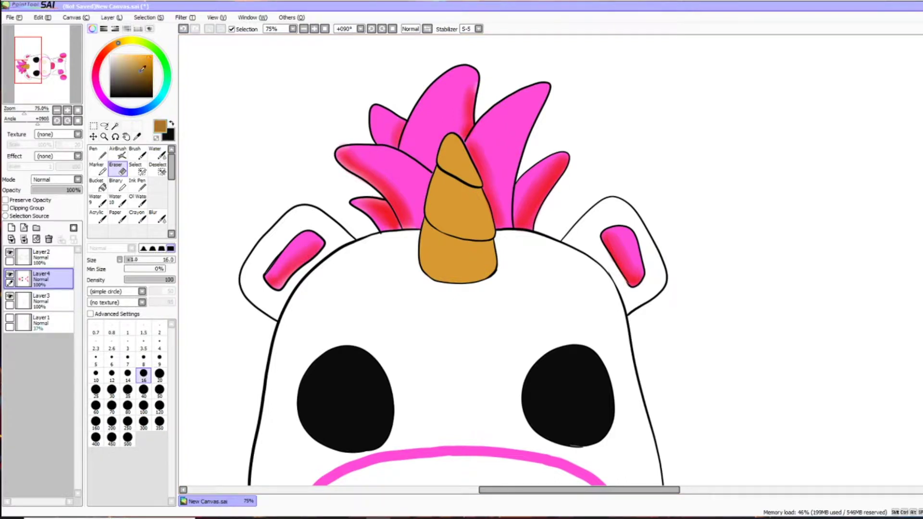
click(118, 153)
click(143, 389)
drag(477, 196, 480, 194)
drag(473, 246, 470, 244)
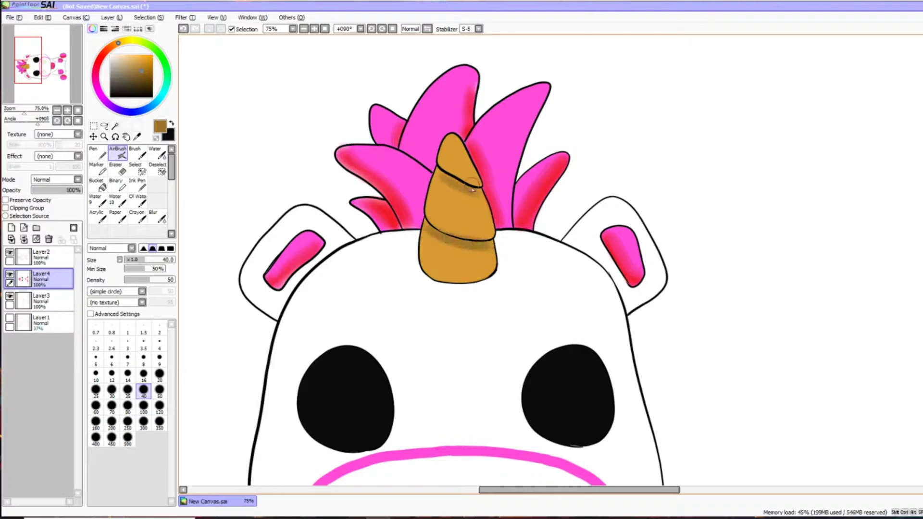
Step: Erase one large and two small highlight spots out of each black eye
click(117, 170)
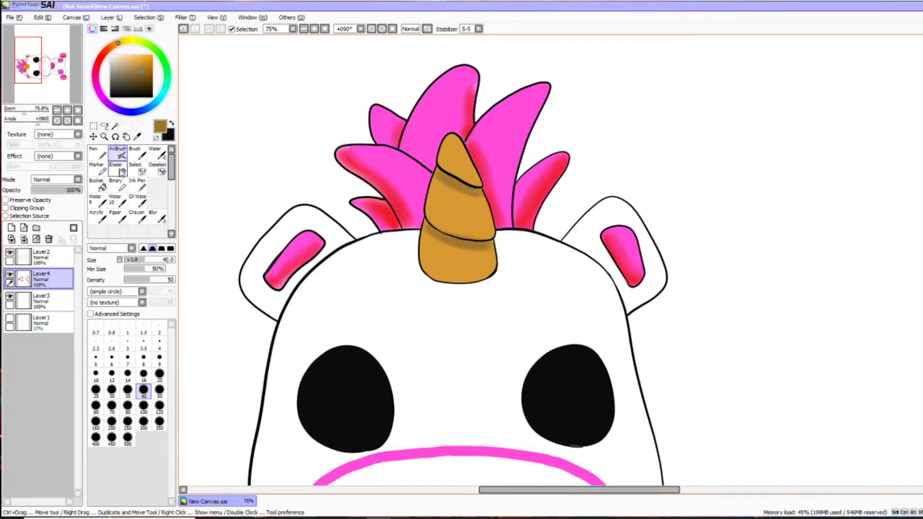
click(368, 419)
drag(557, 422, 553, 405)
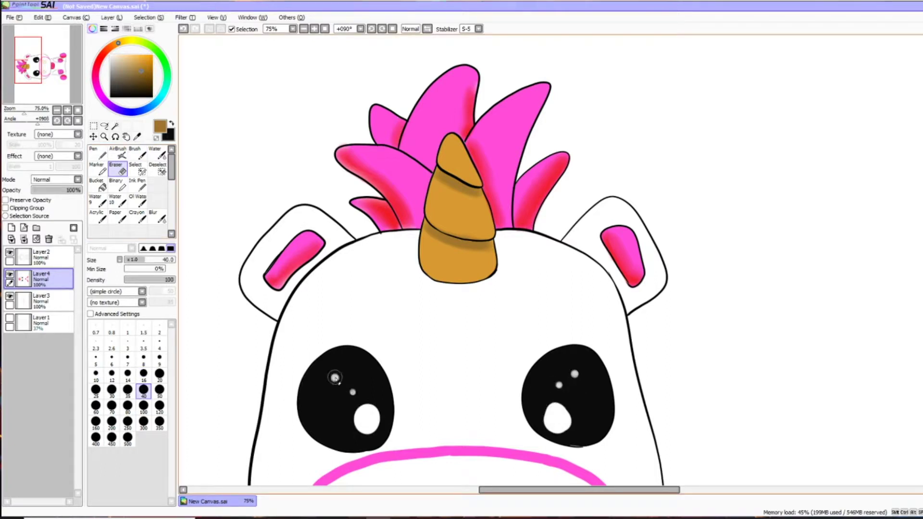
click(574, 373)
Step: Soften the edges of the eye highlights with the Water tool
click(157, 153)
drag(371, 406, 365, 428)
click(353, 392)
click(336, 376)
click(574, 373)
drag(551, 417, 557, 418)
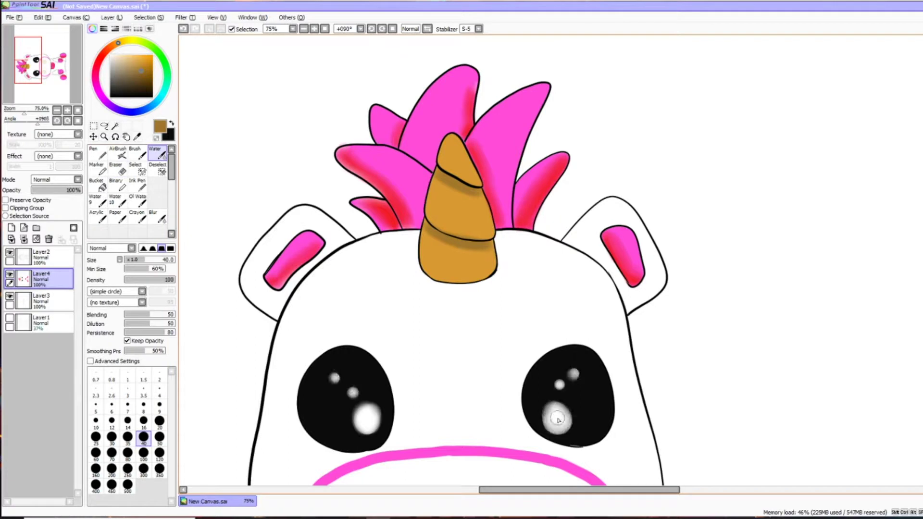
Step: Airbrush grey shading at size 100 on the head and body on a new 77% opacity layer, and move it below Layer3
scroll(557, 419, down, 3)
key(b)
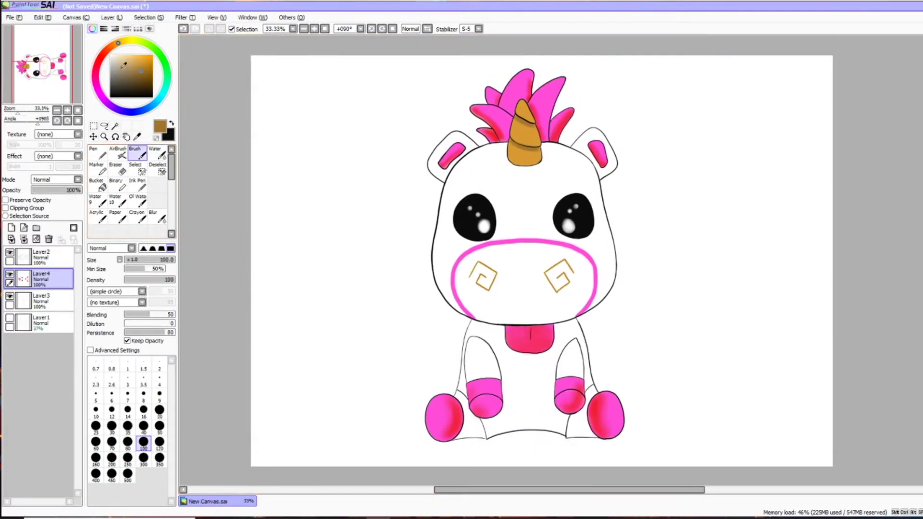
click(11, 228)
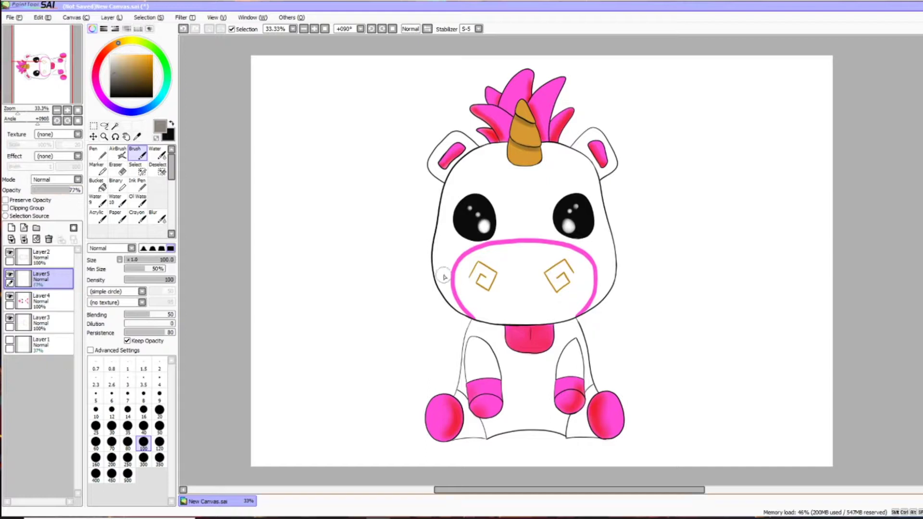
click(121, 154)
mouse_move(462, 314)
mouse_down()
mouse_move(441, 240)
mouse_move(459, 168)
mouse_up()
mouse_move(467, 337)
mouse_down()
mouse_move(490, 329)
mouse_move(538, 356)
mouse_up()
drag(588, 387, 581, 336)
drag(53, 279, 60, 330)
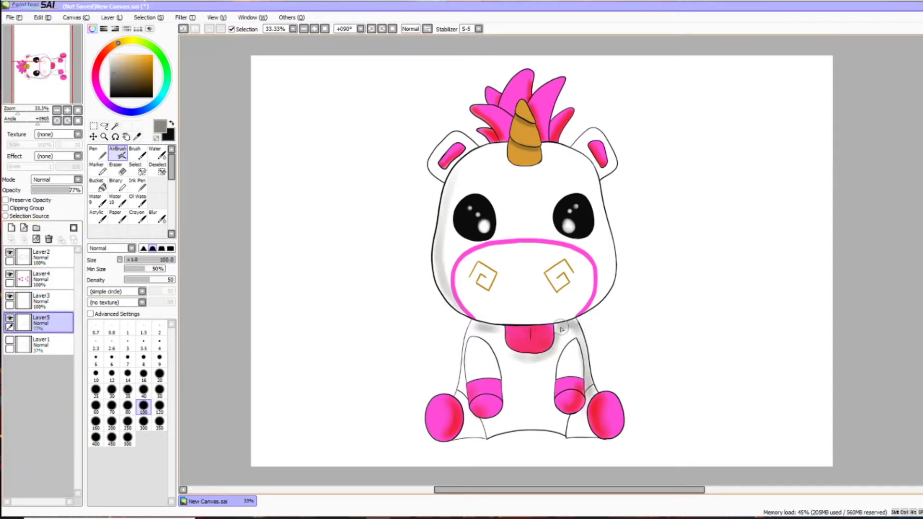
Step: Airbrush grey shading at size 100 under the chin, around the lower edges of both eyes and on both ears
drag(561, 329, 502, 330)
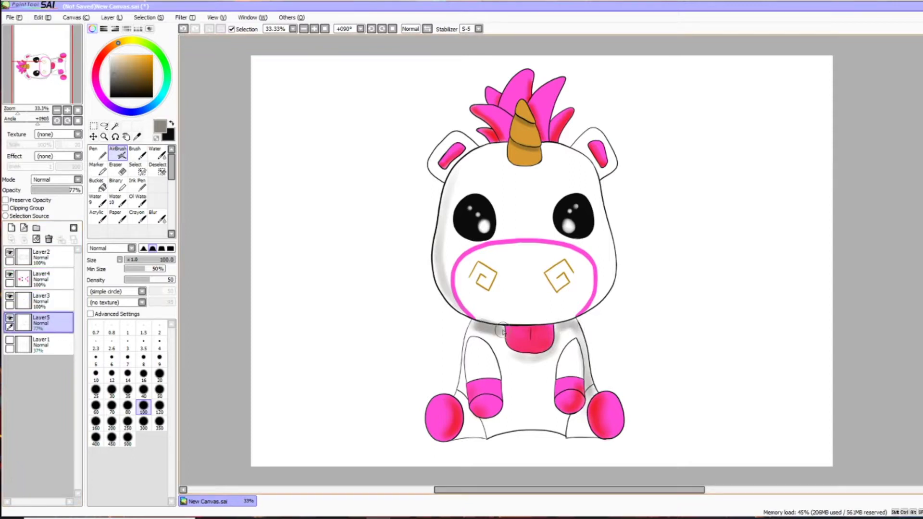
drag(595, 233, 563, 240)
drag(452, 236, 496, 234)
drag(583, 146, 598, 174)
drag(444, 172, 483, 142)
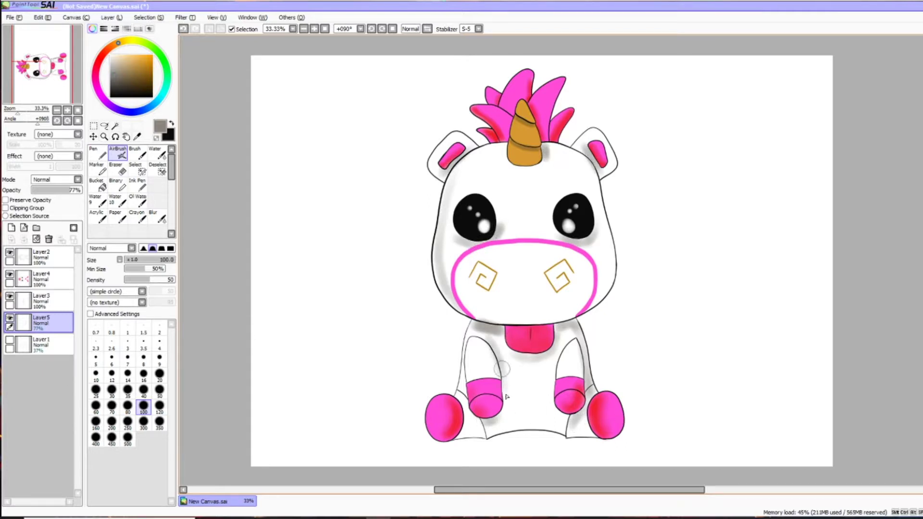
Step: Blend the grey shading on the head, ears and beside the horn using the Water tool at size 80
click(154, 153)
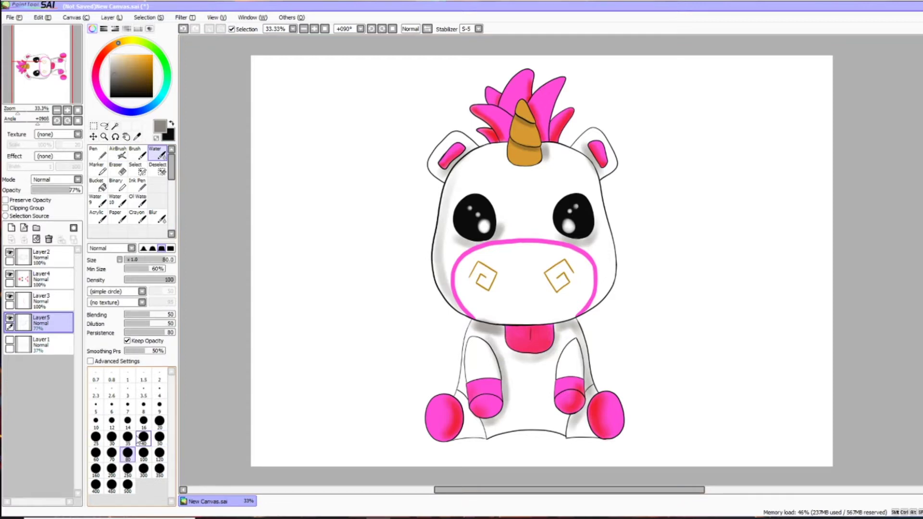
scroll(375, 149, up, 3)
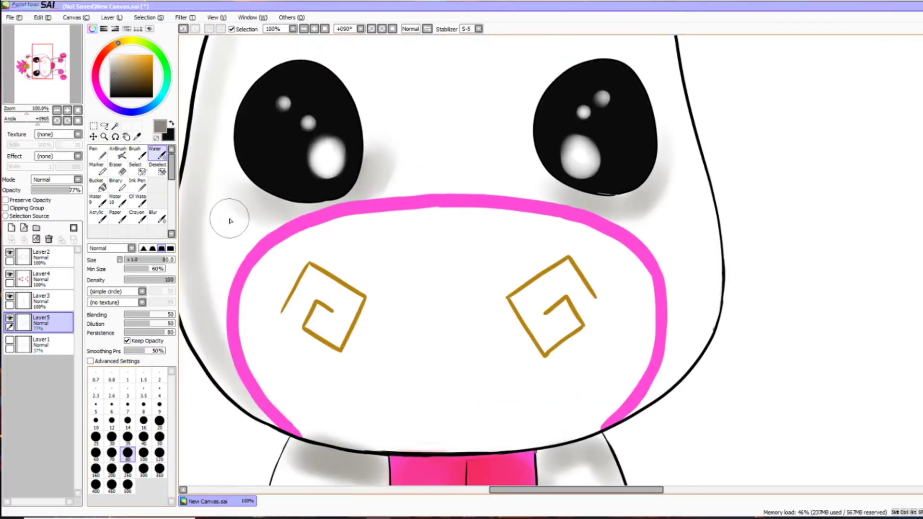
drag(206, 240, 244, 251)
scroll(212, 156, up, 5)
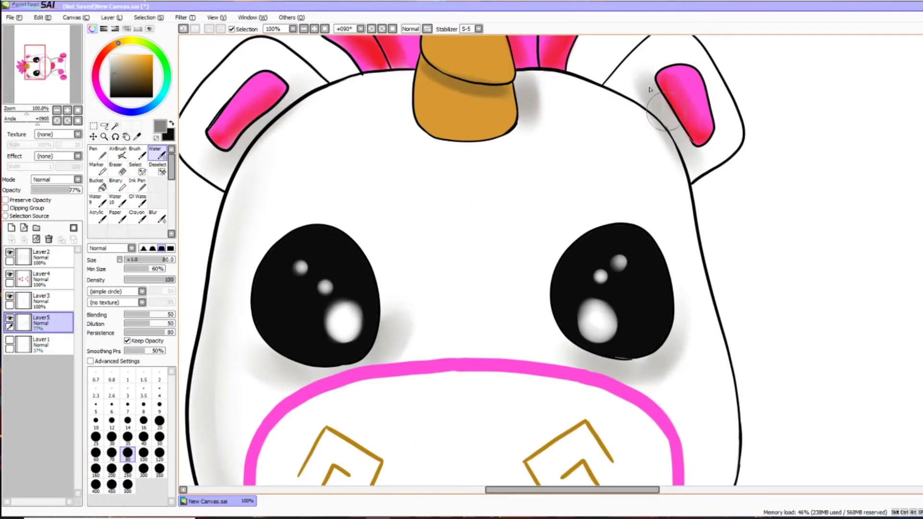
Step: Erase the shading that spills from the ear onto the head outline with the Eraser at size 40
key(n)
key(e)
mouse_move(626, 105)
mouse_down()
mouse_move(669, 151)
mouse_move(616, 99)
mouse_up()
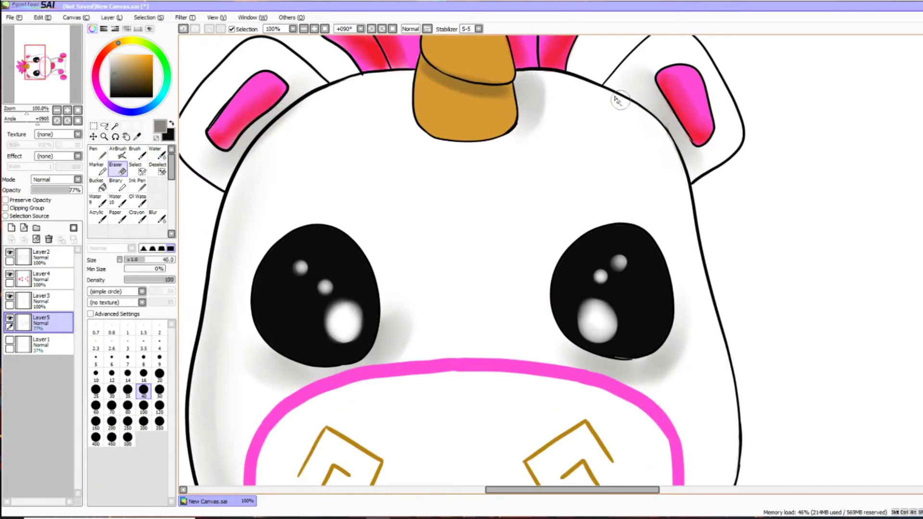
Step: Blend the grey shading around the arm with the Water tool and erase the spill inside the arm and below the tongue
key(n)
click(158, 153)
drag(638, 370, 637, 34)
drag(313, 288, 384, 299)
scroll(427, 418, down, 3)
key(e)
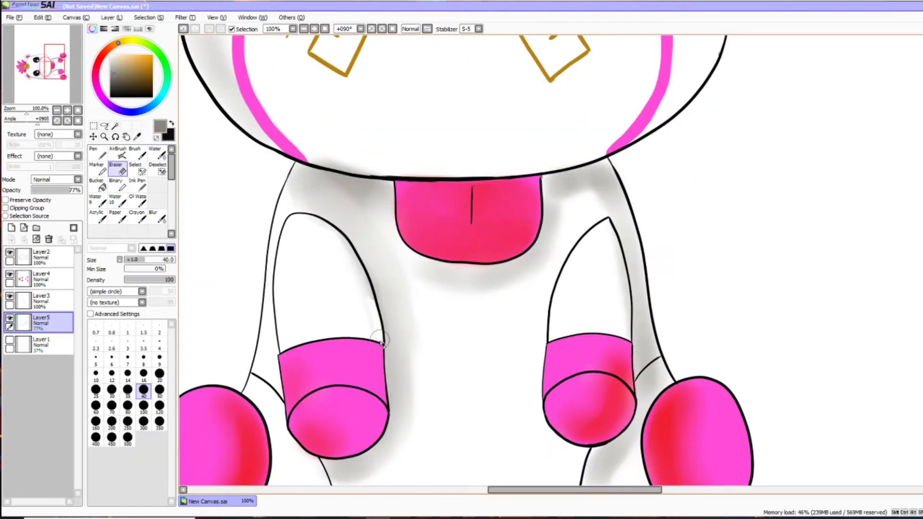
key(b)
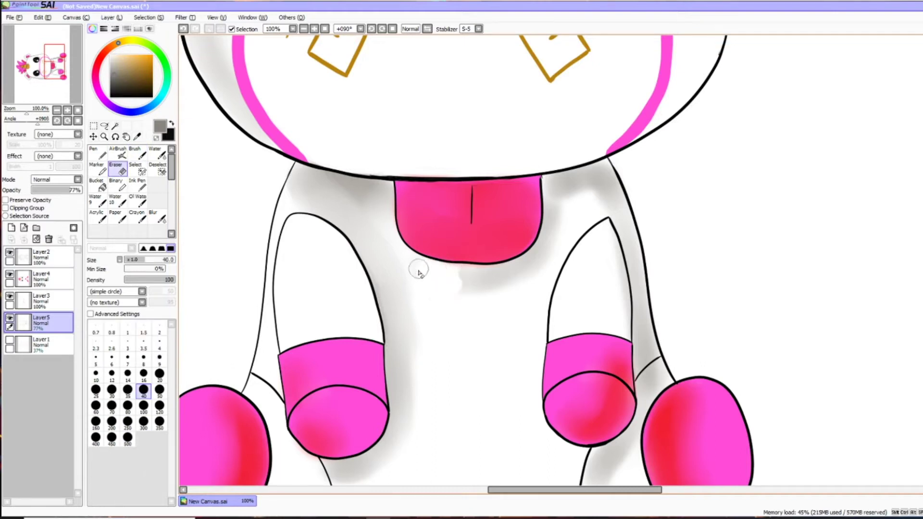
Step: Smooth the chest shading beneath the tongue with the Water tool and erase the spill inside the other arm
key(c)
mouse_move(435, 278)
mouse_down()
mouse_move(599, 175)
mouse_move(613, 459)
mouse_up()
key(e)
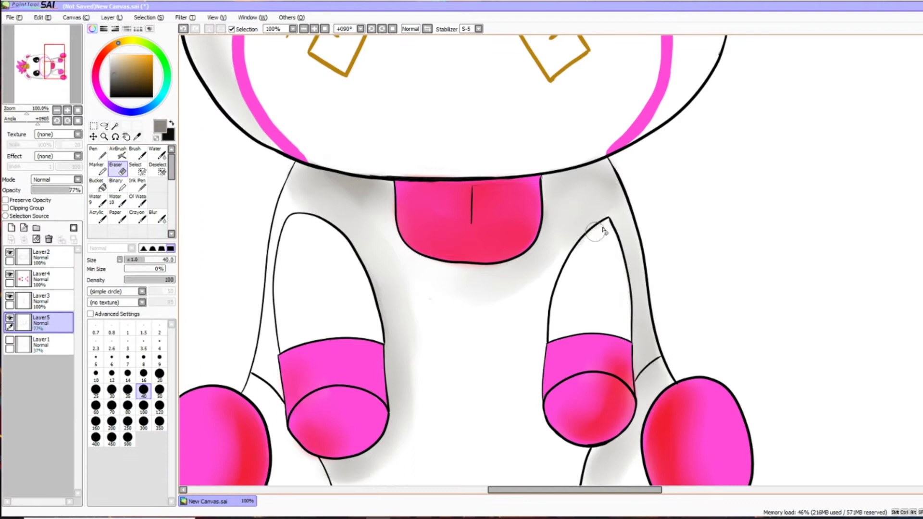
Step: Blend the grey shading on the lower body and legs with the Water tool at size 80
scroll(440, 339, down, 5)
key(c)
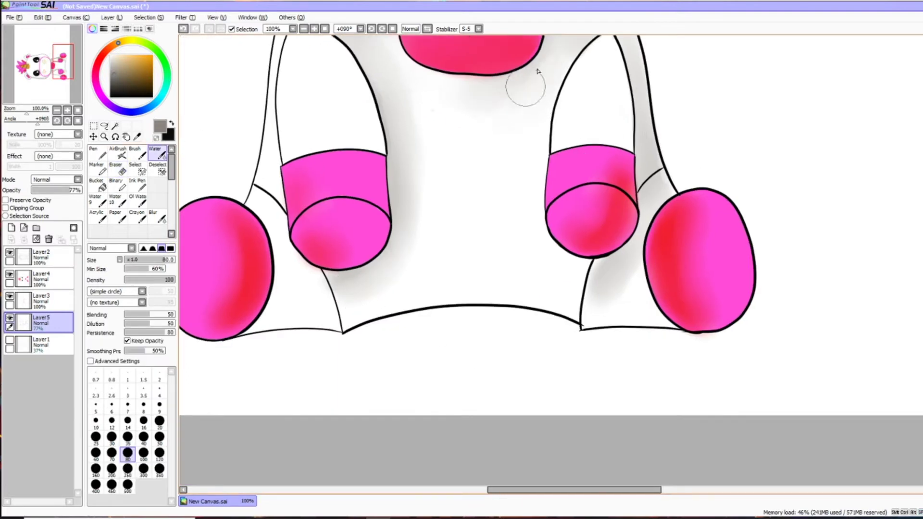
scroll(659, 242, down, 2)
drag(660, 241, 652, 450)
click(143, 454)
drag(388, 258, 368, 278)
drag(388, 177, 459, 123)
key(ctrl+z)
key(ctrl+z)
Step: Soften the face shading with the Water tool at size 300 and erase the spill inside the muzzle
click(144, 469)
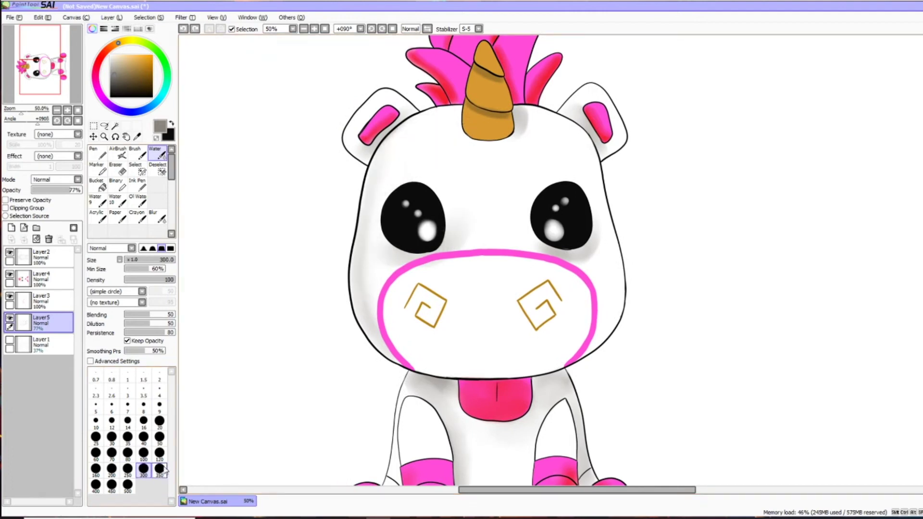
mouse_move(380, 249)
mouse_down()
mouse_move(465, 241)
mouse_move(437, 148)
mouse_move(587, 384)
mouse_move(472, 448)
mouse_up()
key(e)
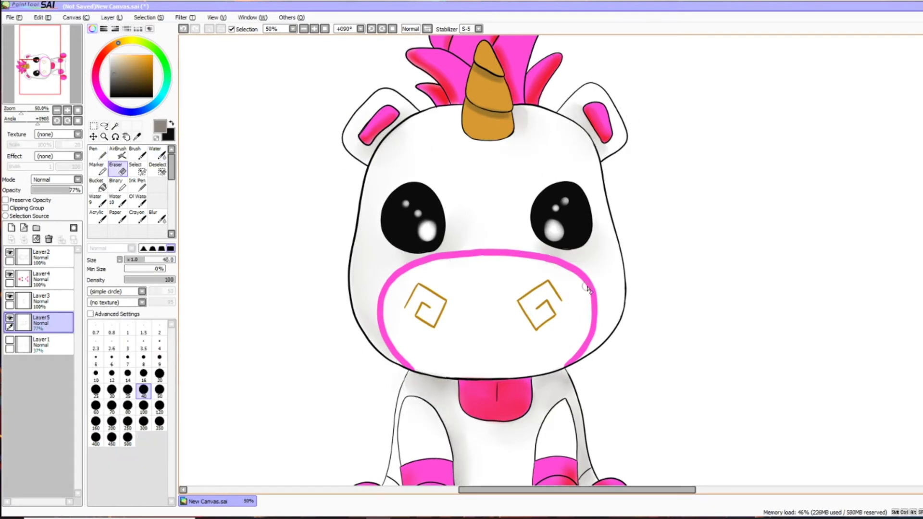
Step: Hide the interface panels to examine the whole unicorn drawing on the canvas
scroll(587, 288, down, 1)
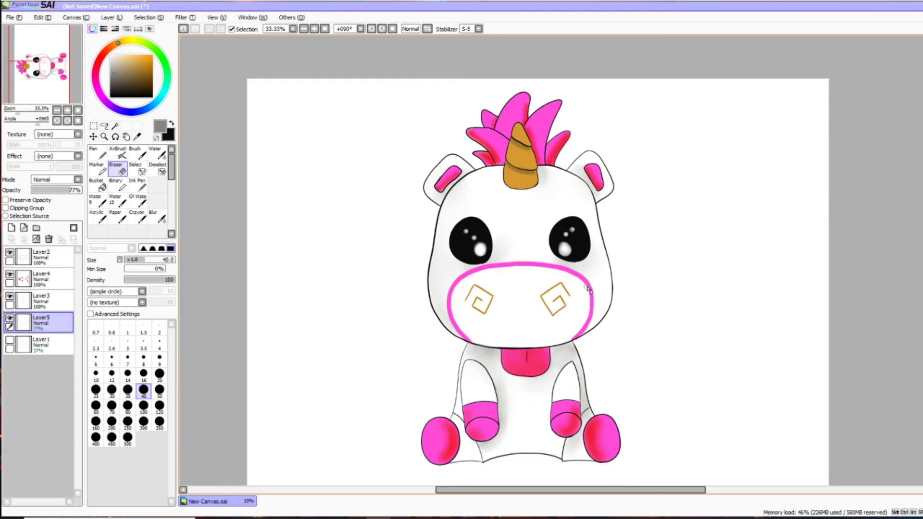
scroll(587, 289, up, 1)
scroll(587, 288, down, 1)
scroll(642, 346, up, 1)
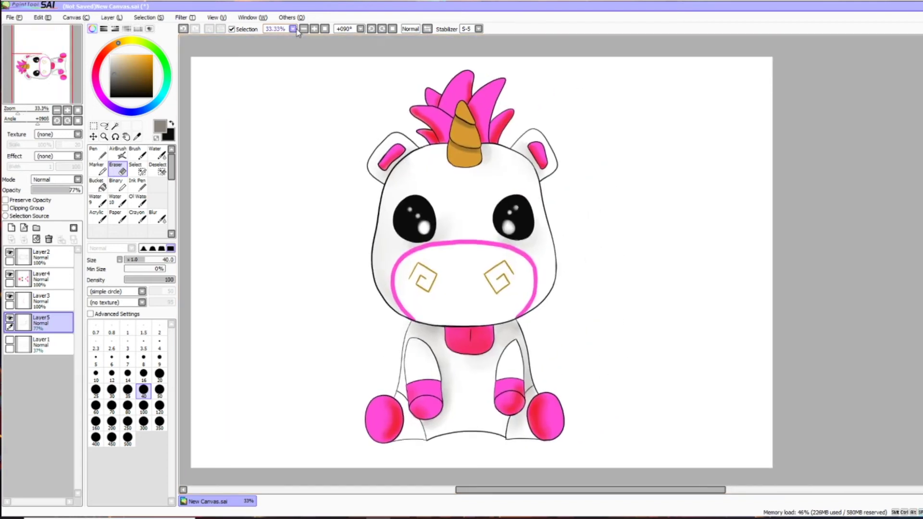
key(Tab)
scroll(539, 355, down, 1)
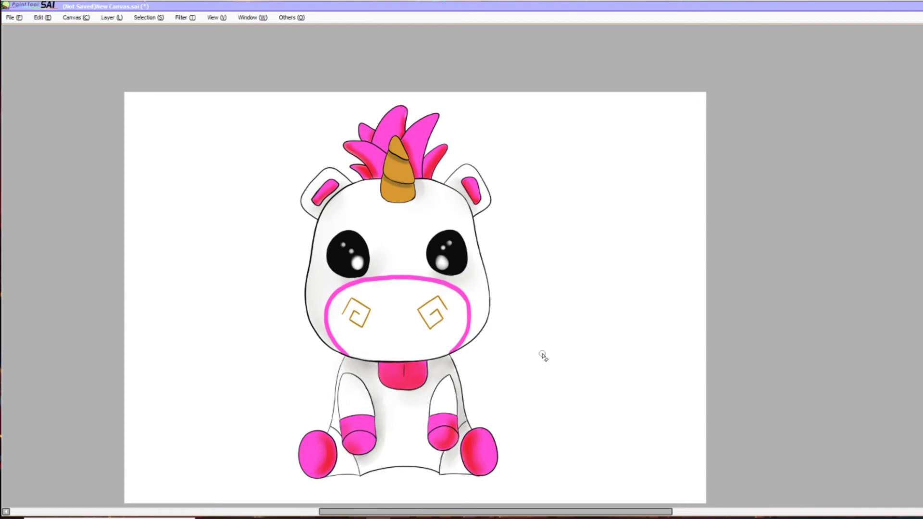